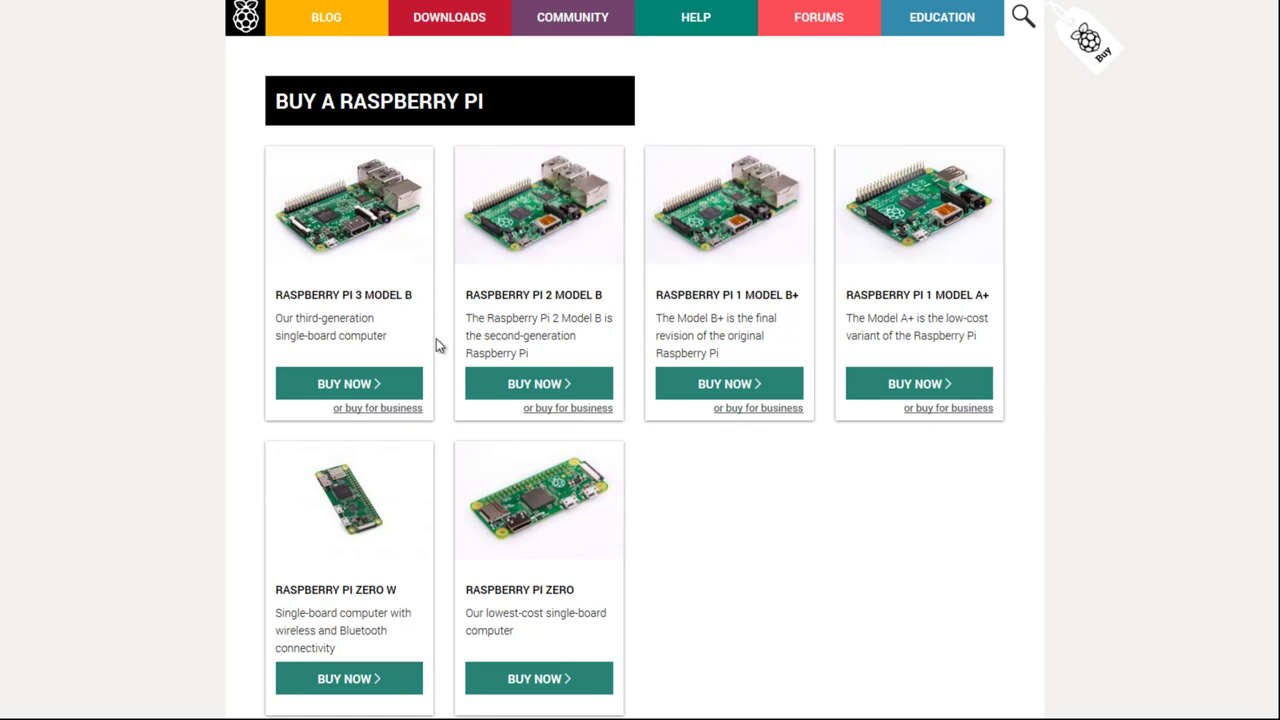
Show the BUY NOW reseller list for the Raspberry Pi 3 Model B
left_click(356, 385)
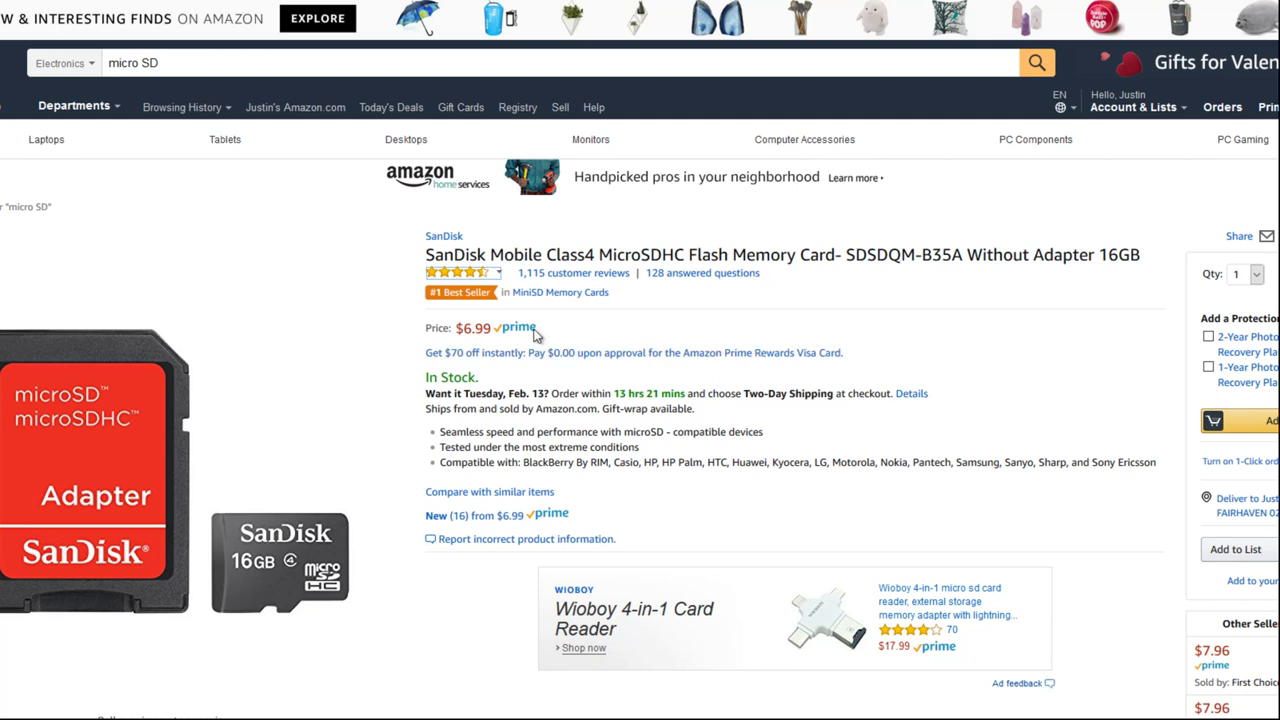
Review the SanDisk 16GB MicroSDHC Class4 card page listed at $6.99
mouse_move(225, 545)
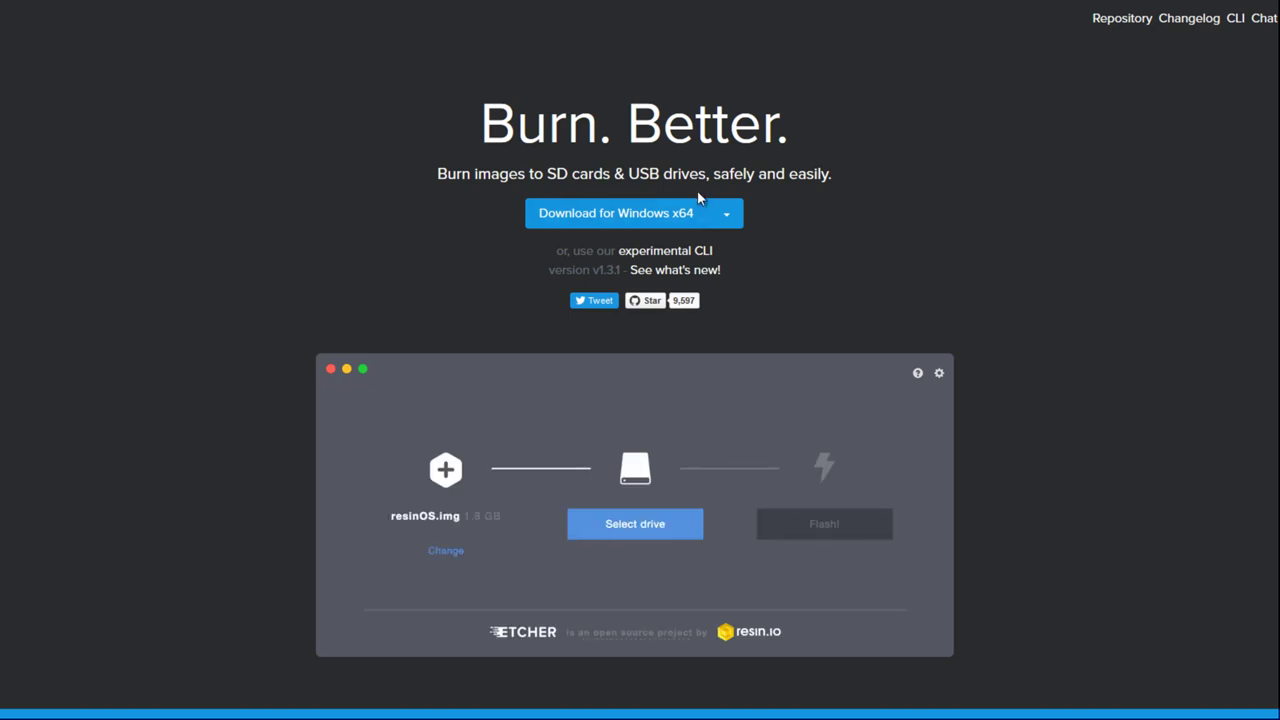
Expand the Etcher platform builds beside Download for Windows x64, then dismiss the list
left_click(728, 213)
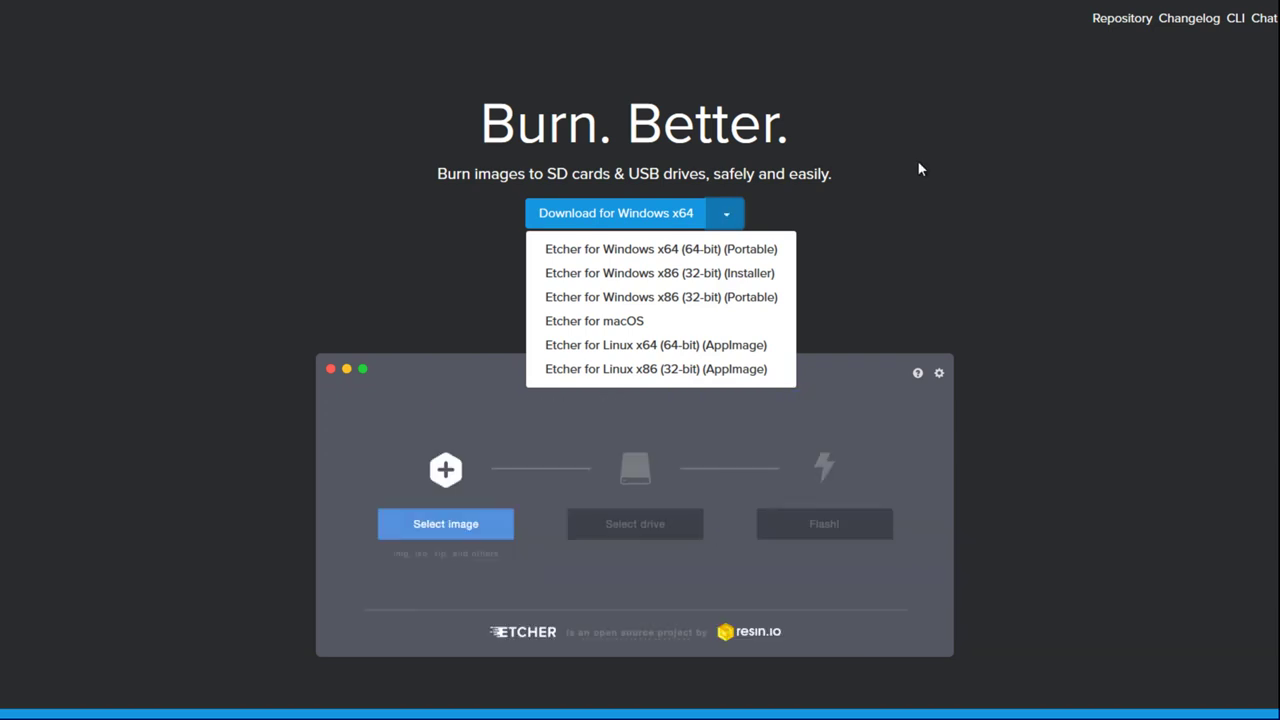
left_click(1051, 183)
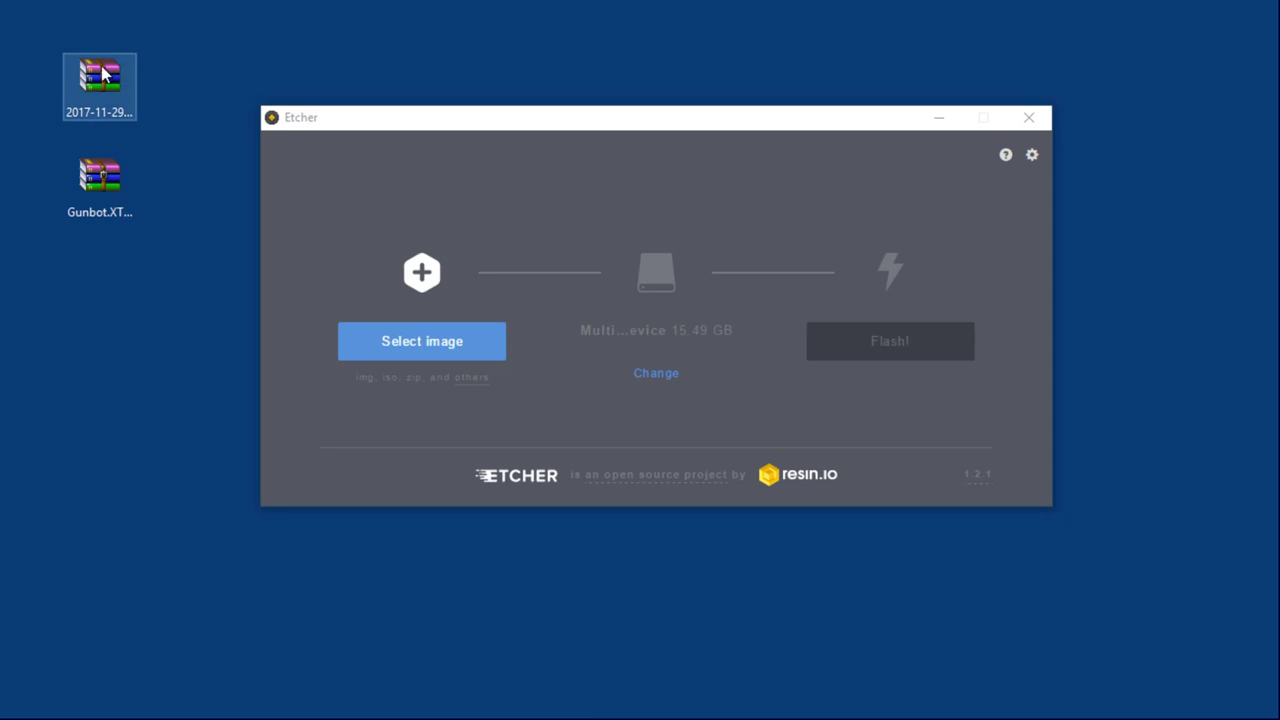
Flash the desktop image zip onto the 15.49 GB card reader drive with Etcher
left_click_drag(103, 73, 528, 302)
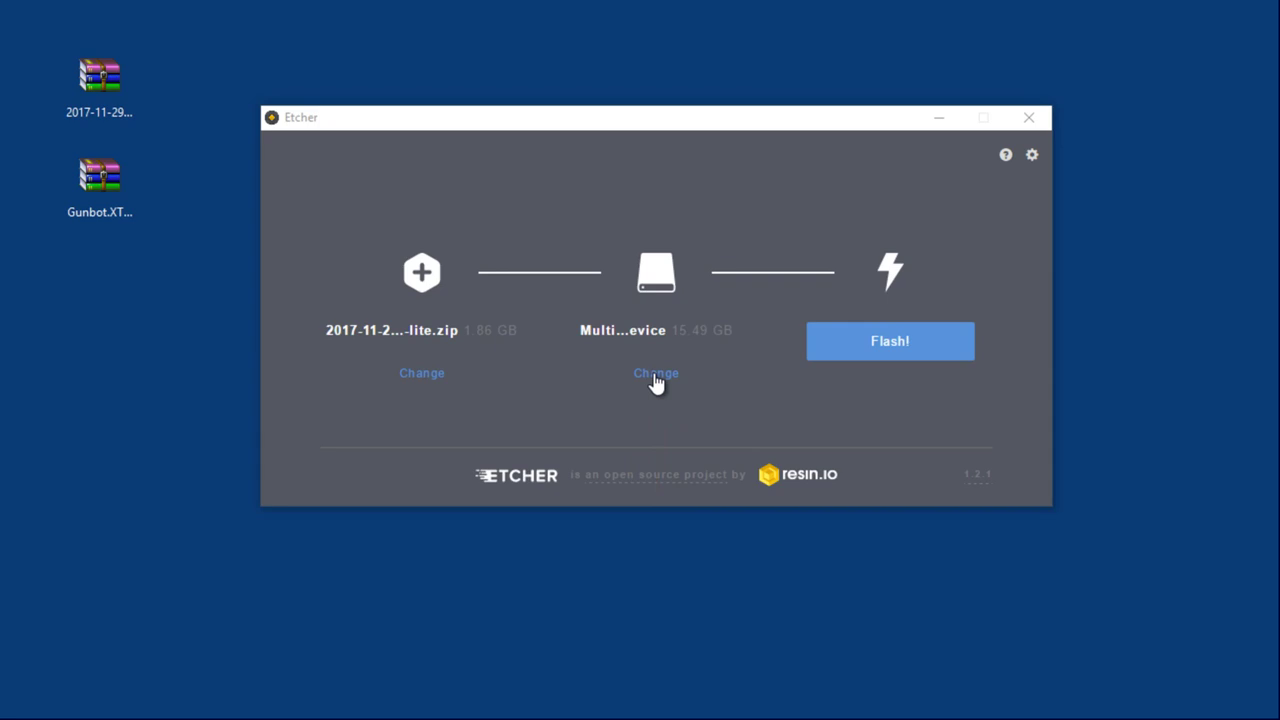
left_click(656, 375)
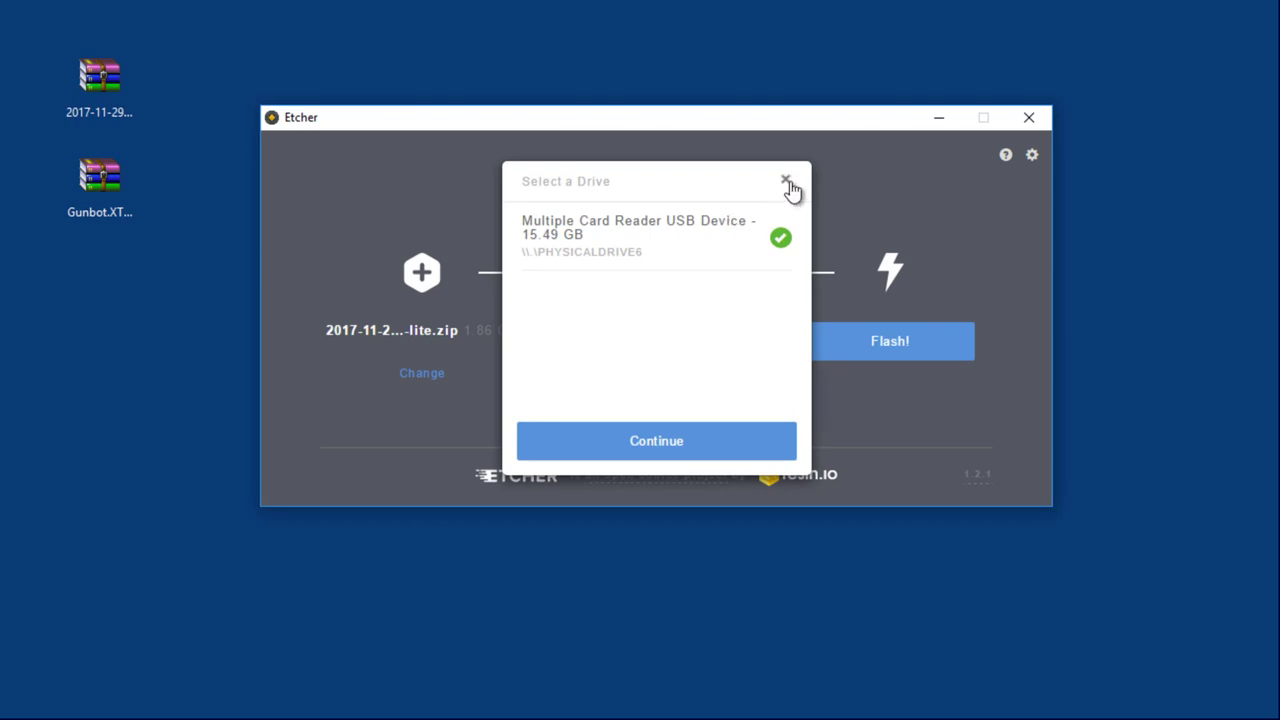
left_click(786, 181)
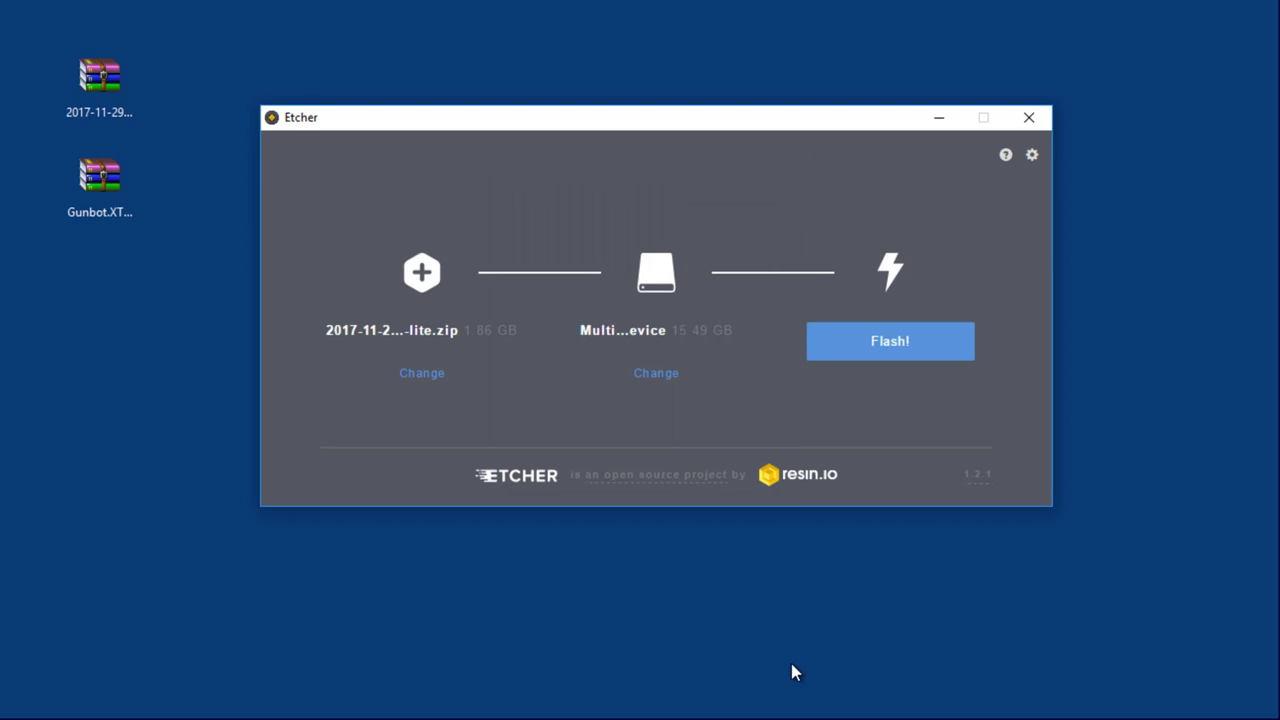
left_click(895, 352)
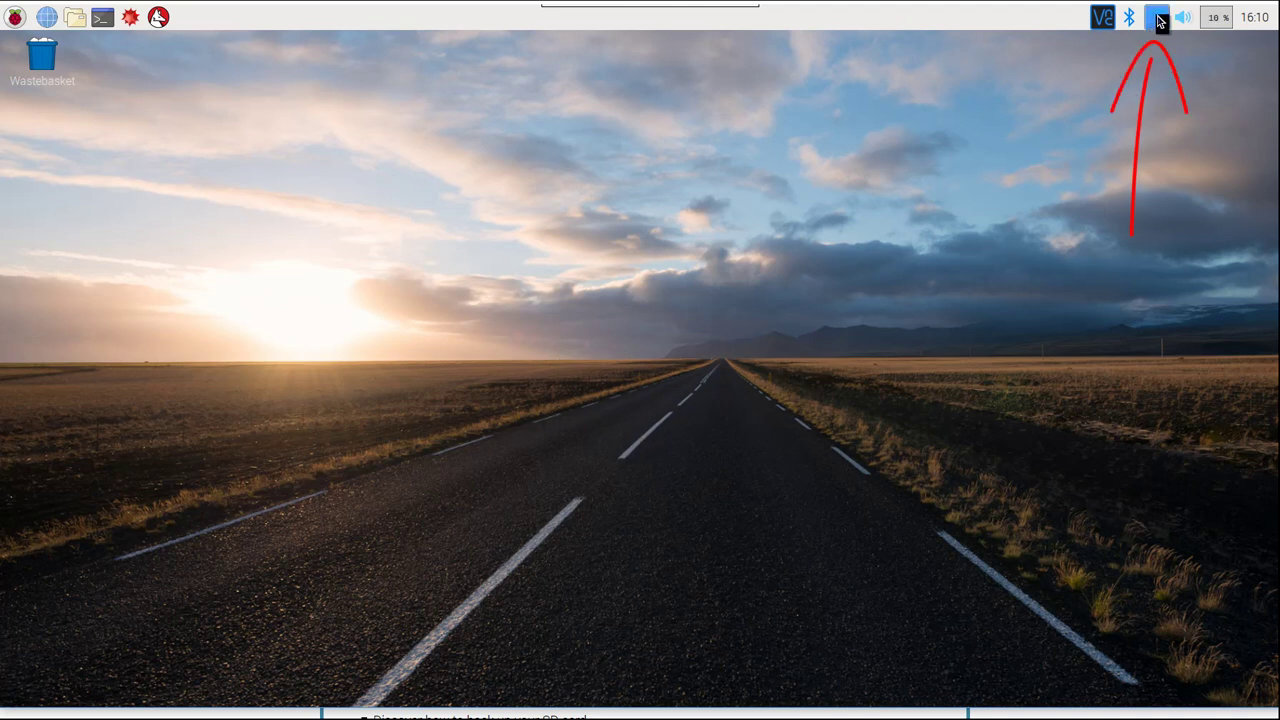
mouse_move(1160, 30)
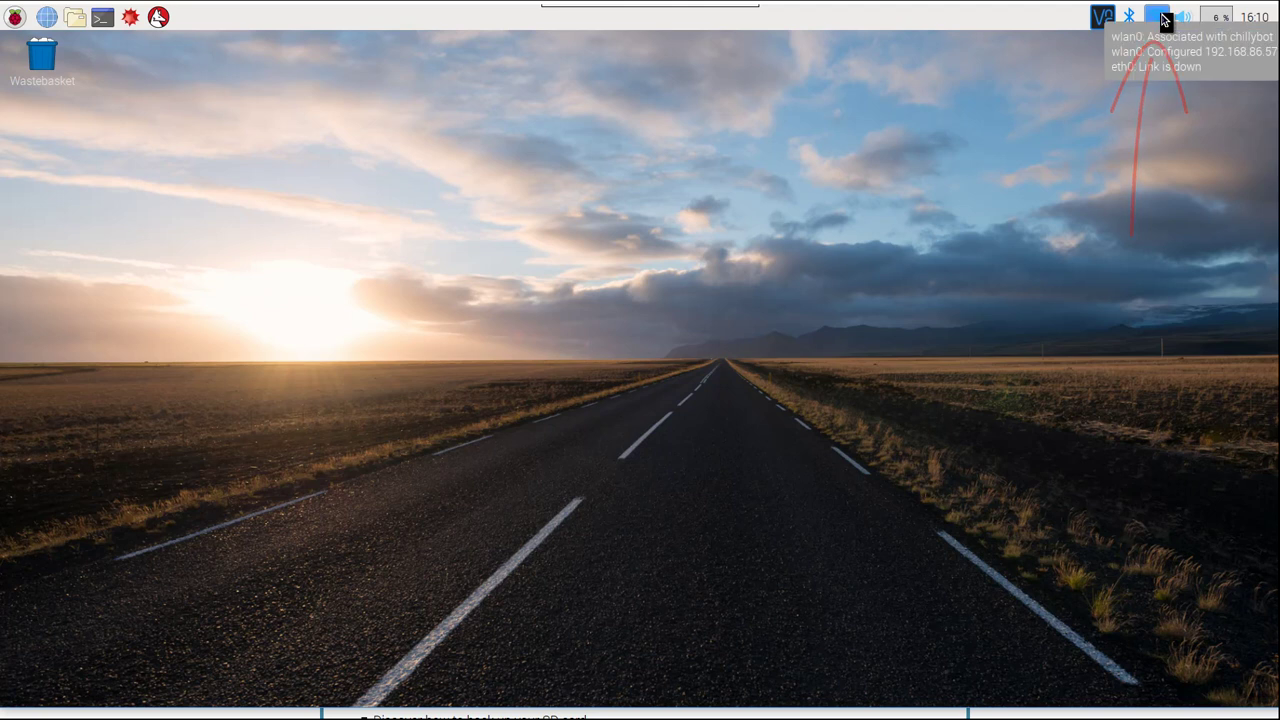
left_click(1160, 18)
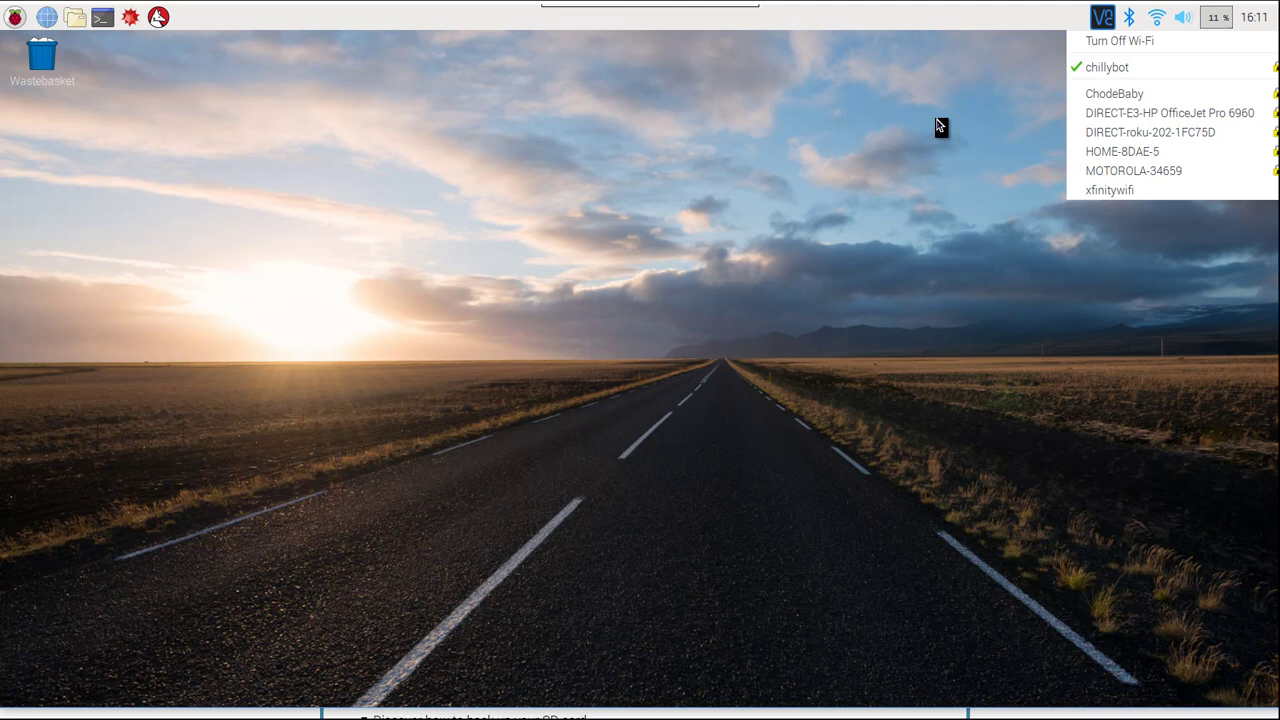
left_click(848, 199)
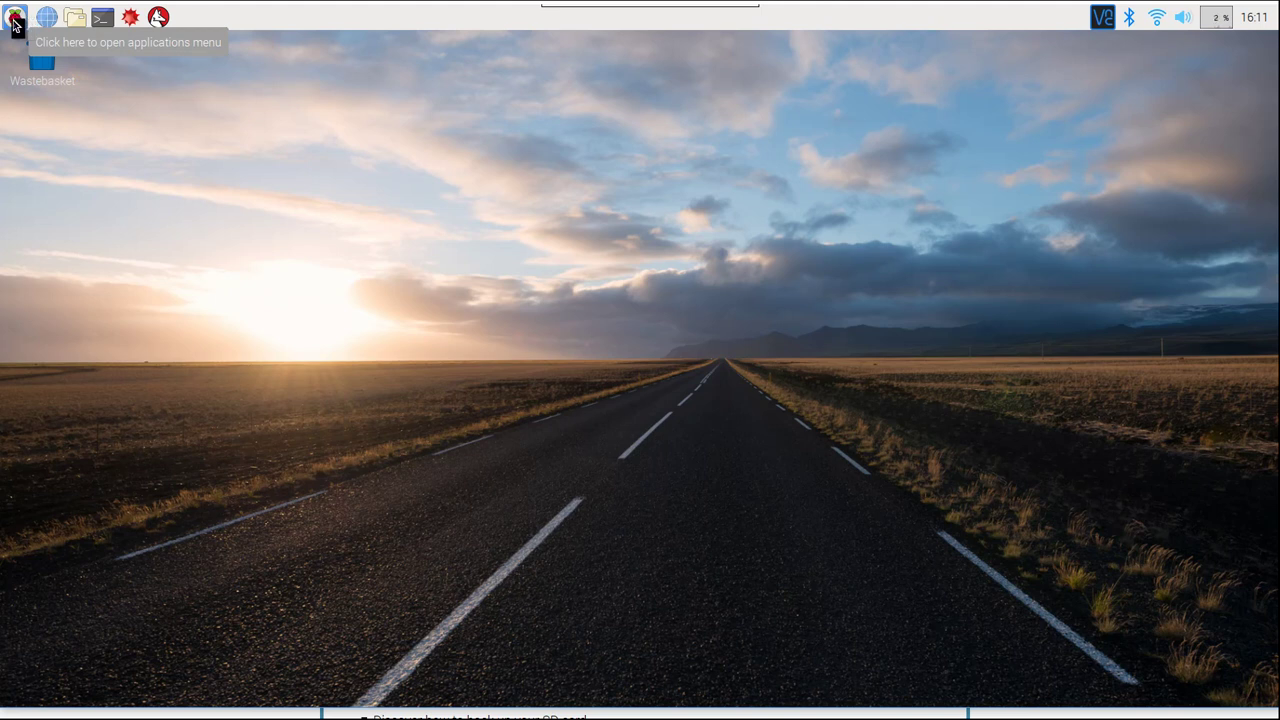
Launch Raspberry Pi Configuration from the Preferences menu
left_click(15, 22)
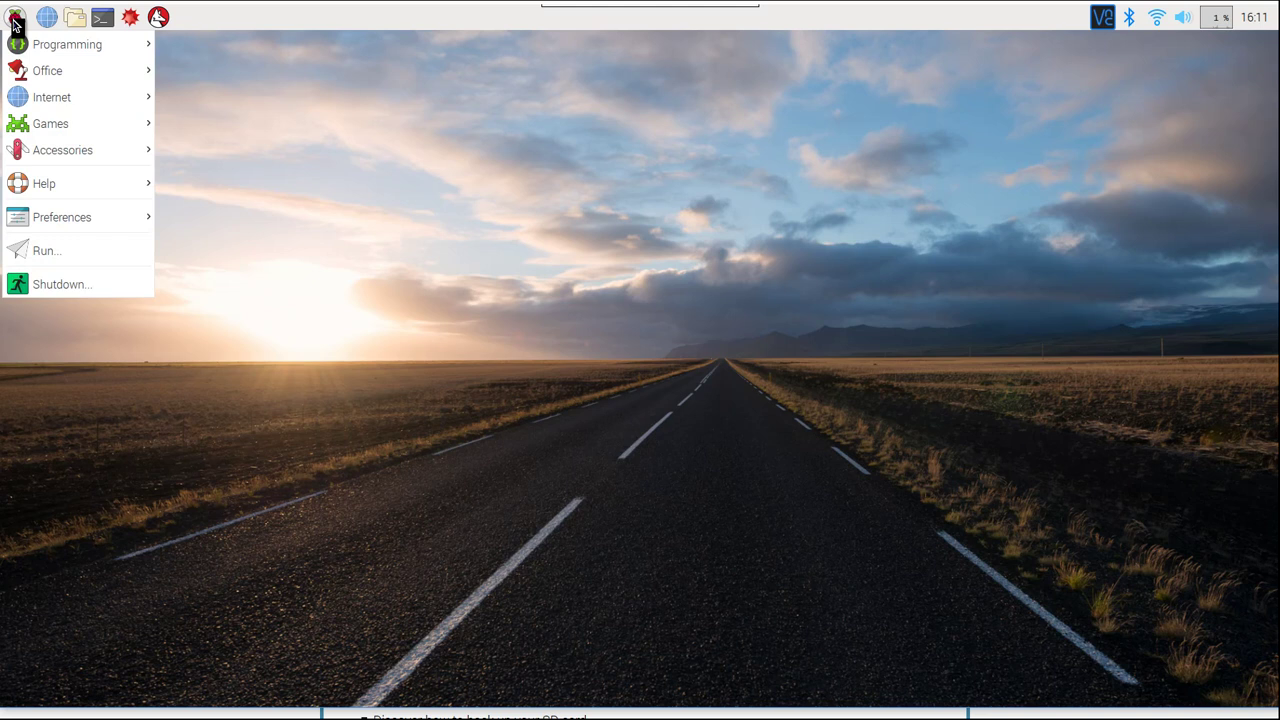
mouse_move(36, 220)
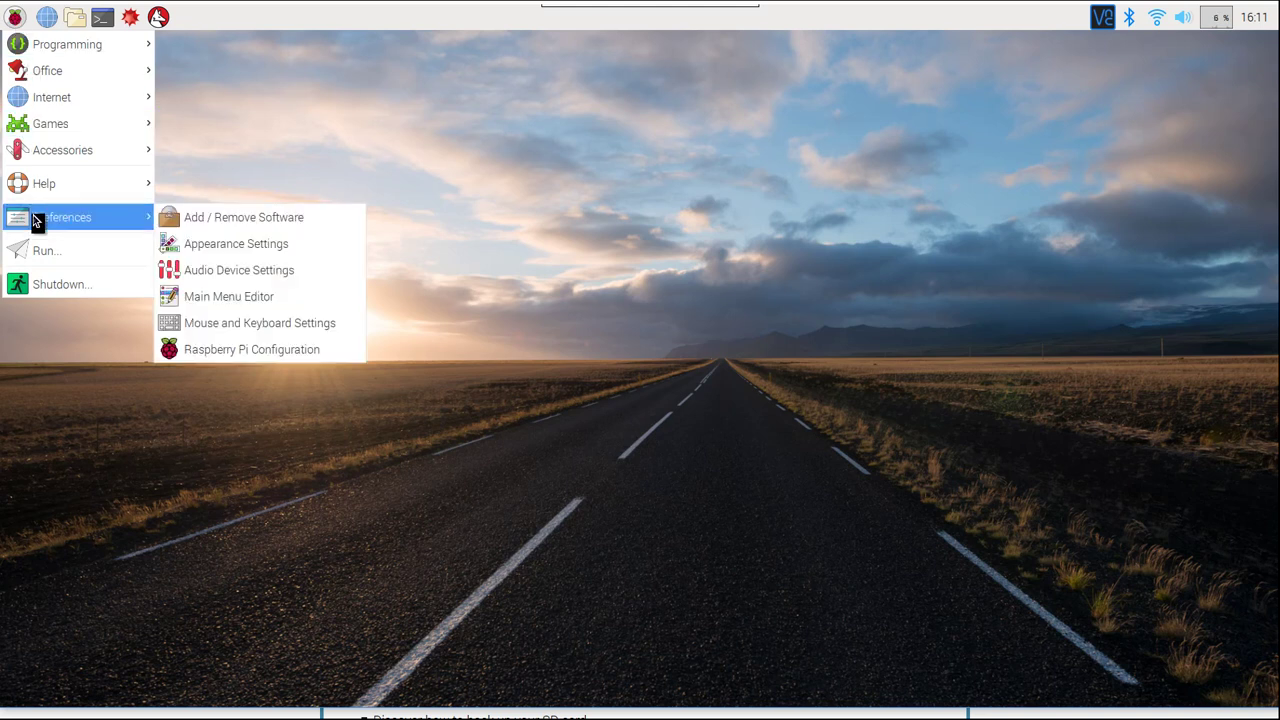
left_click(266, 351)
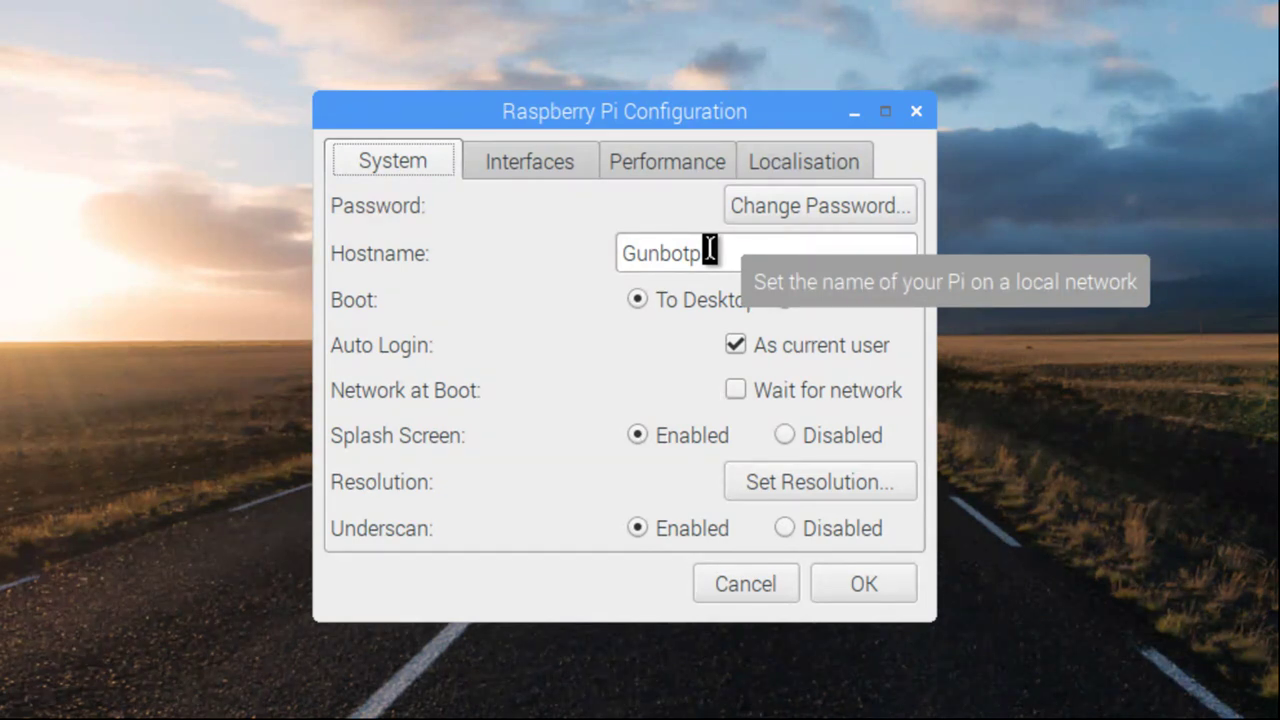
Finish entering Gunbotpi in the System tab's Hostname field
type("i")
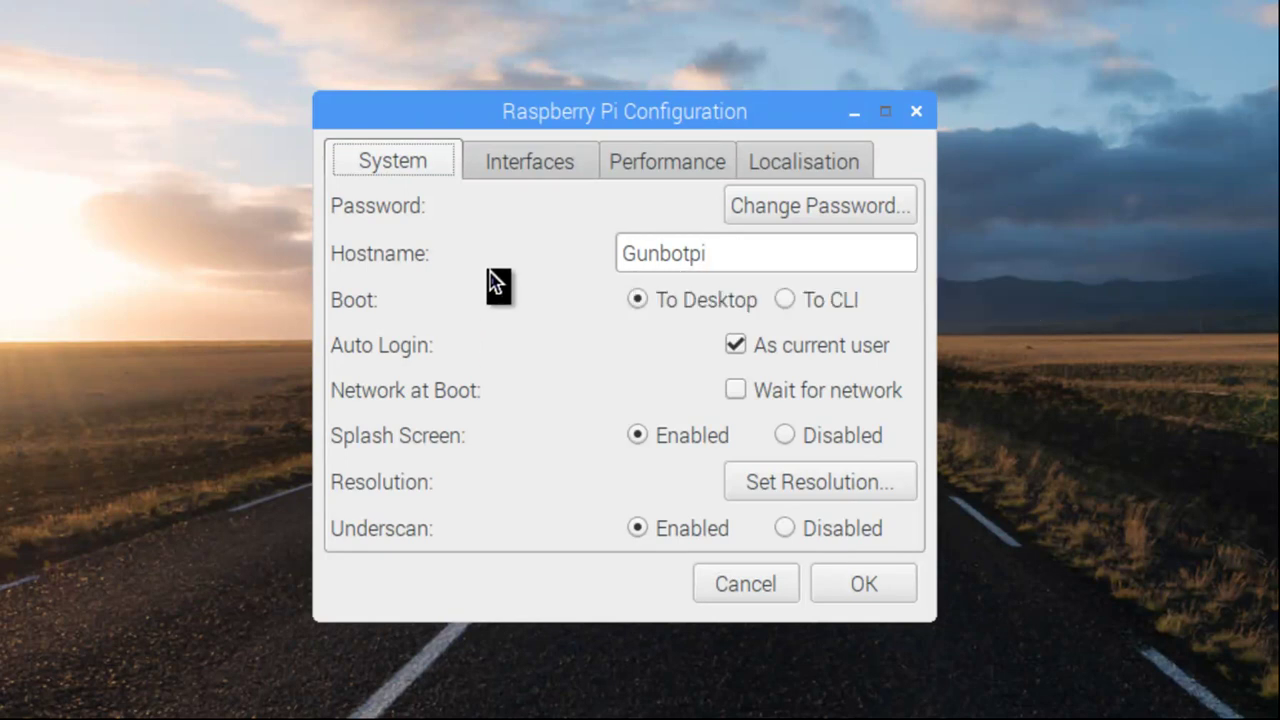
Switch to the Interfaces tab to confirm SSH and VNC are enabled
left_click(537, 163)
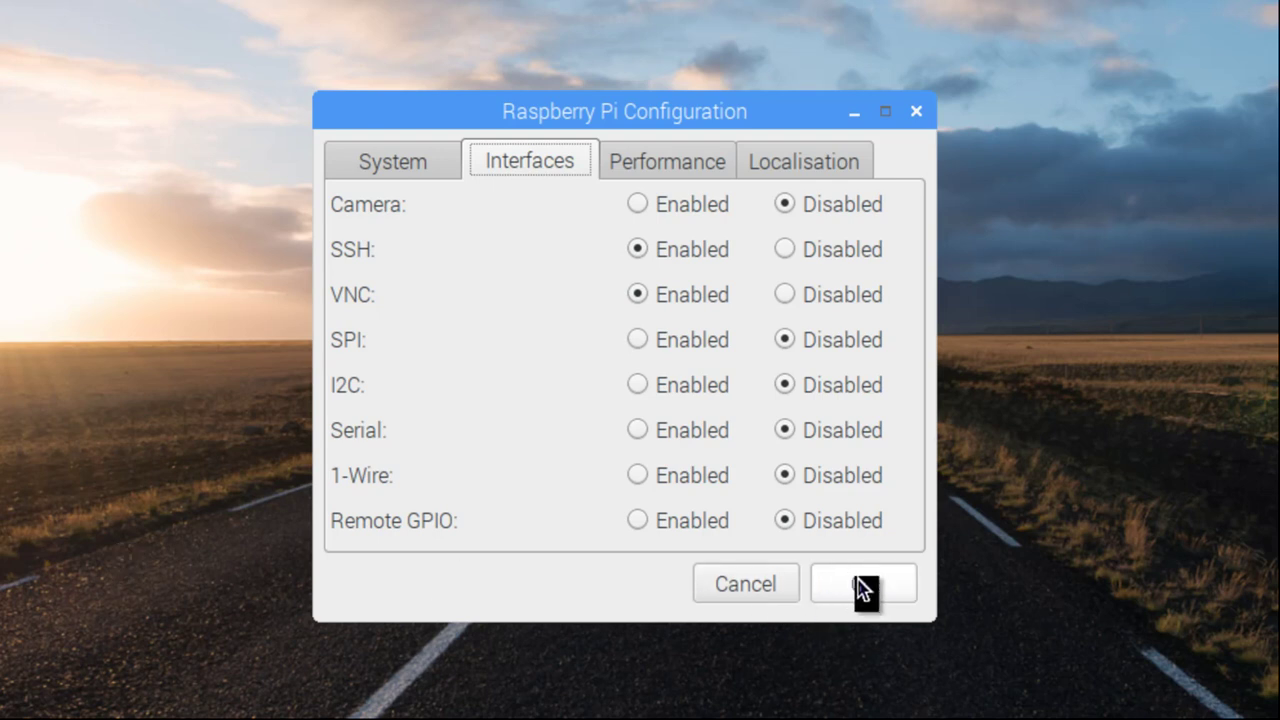
Choose area US and location Eastern on the Localisation tab, then confirm the configuration
left_click(792, 165)
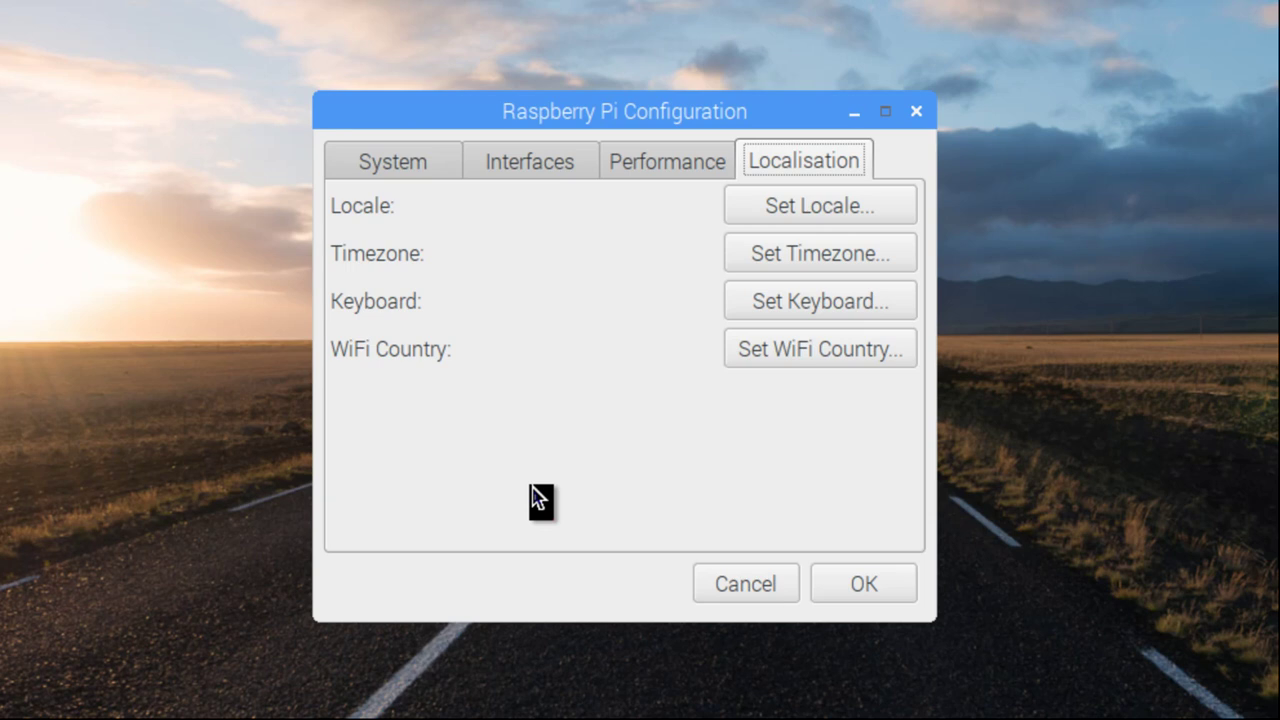
left_click(806, 257)
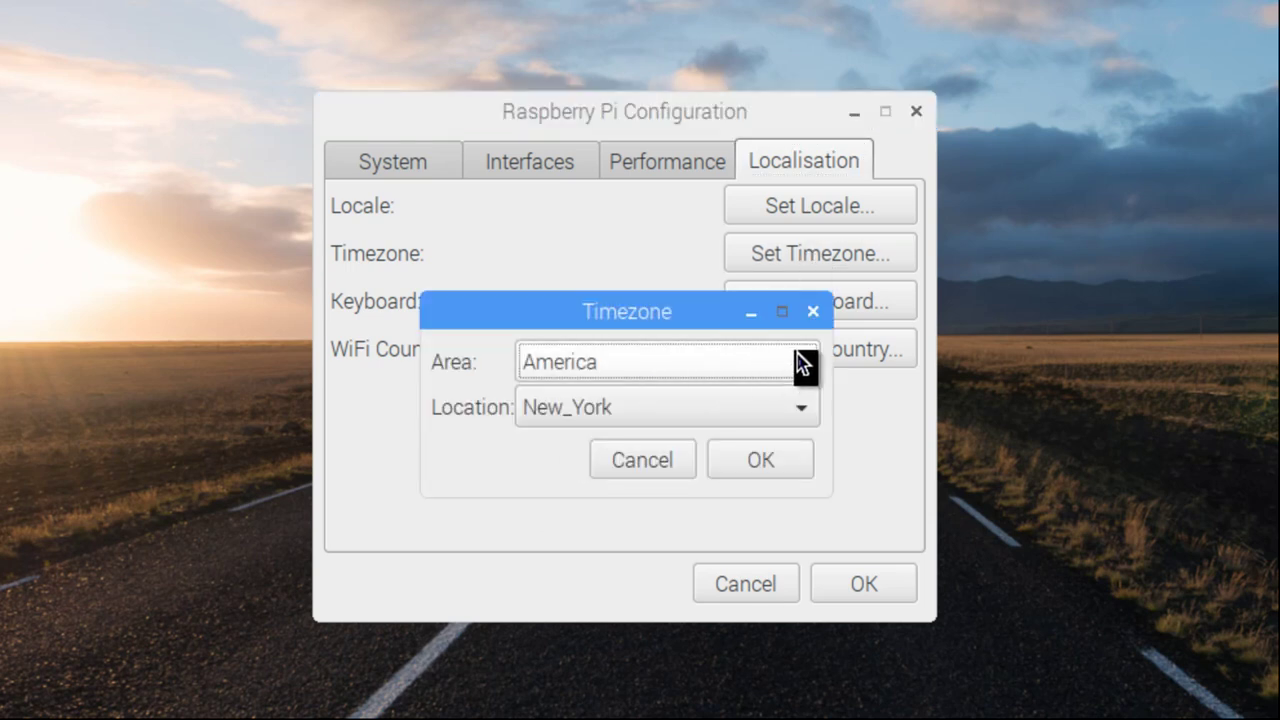
left_click(802, 362)
scroll(668, 500, "down", 10)
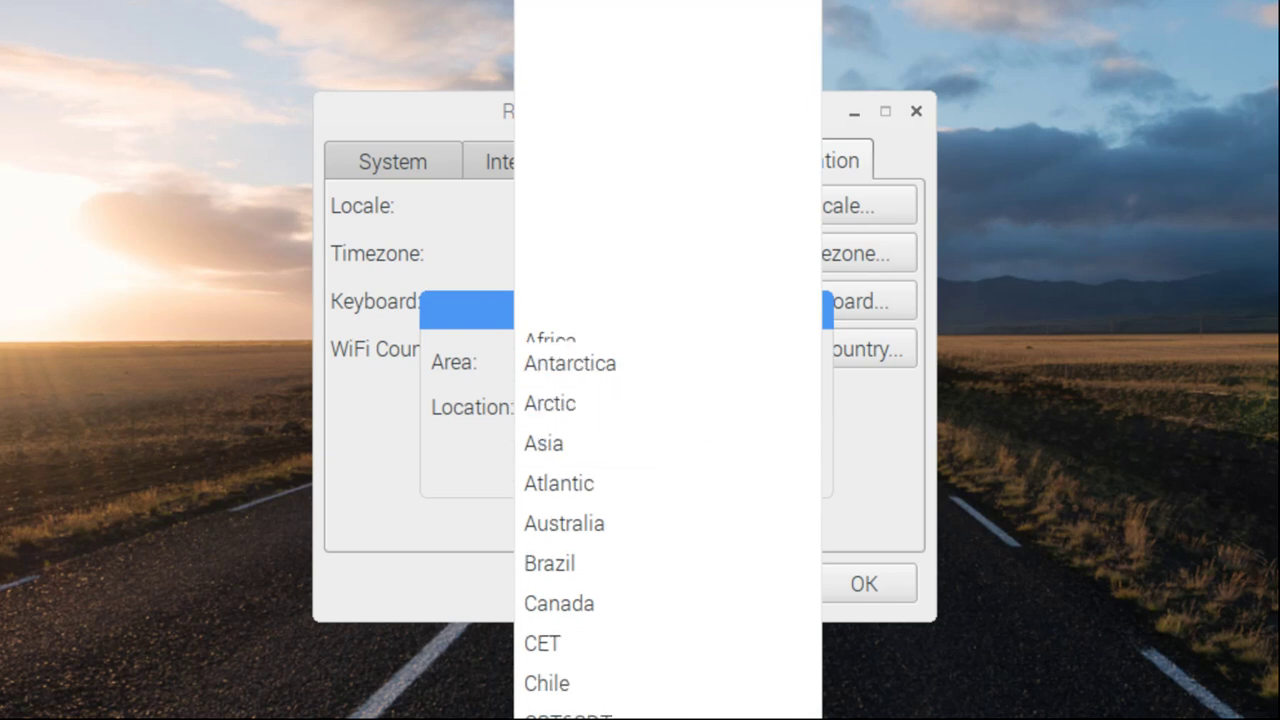
scroll(668, 360, "down", 10)
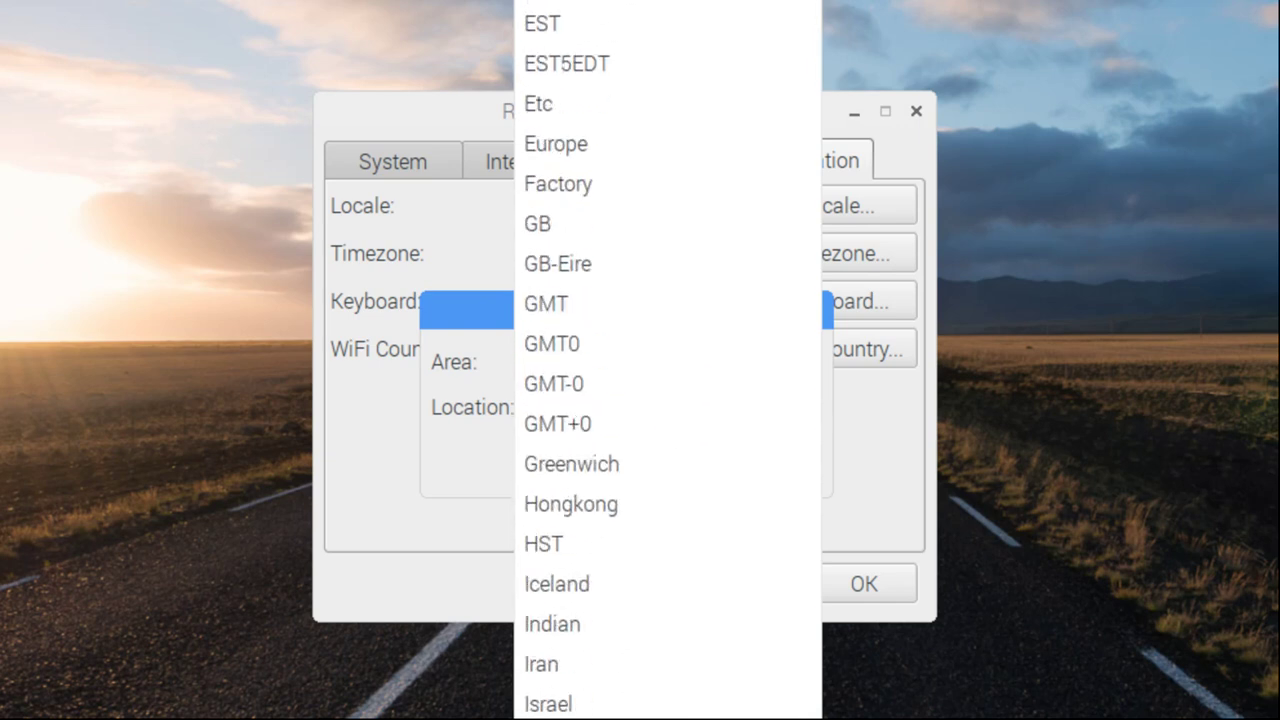
scroll(668, 360, "down", 3)
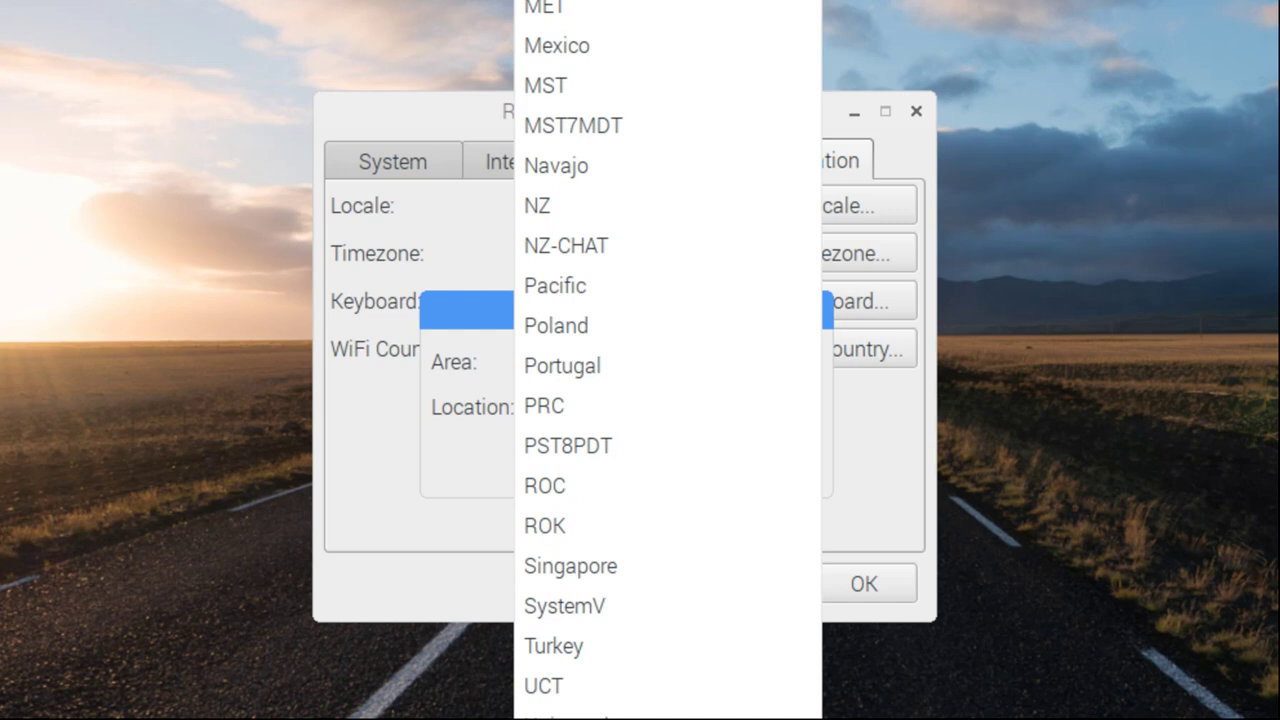
left_click(606, 686)
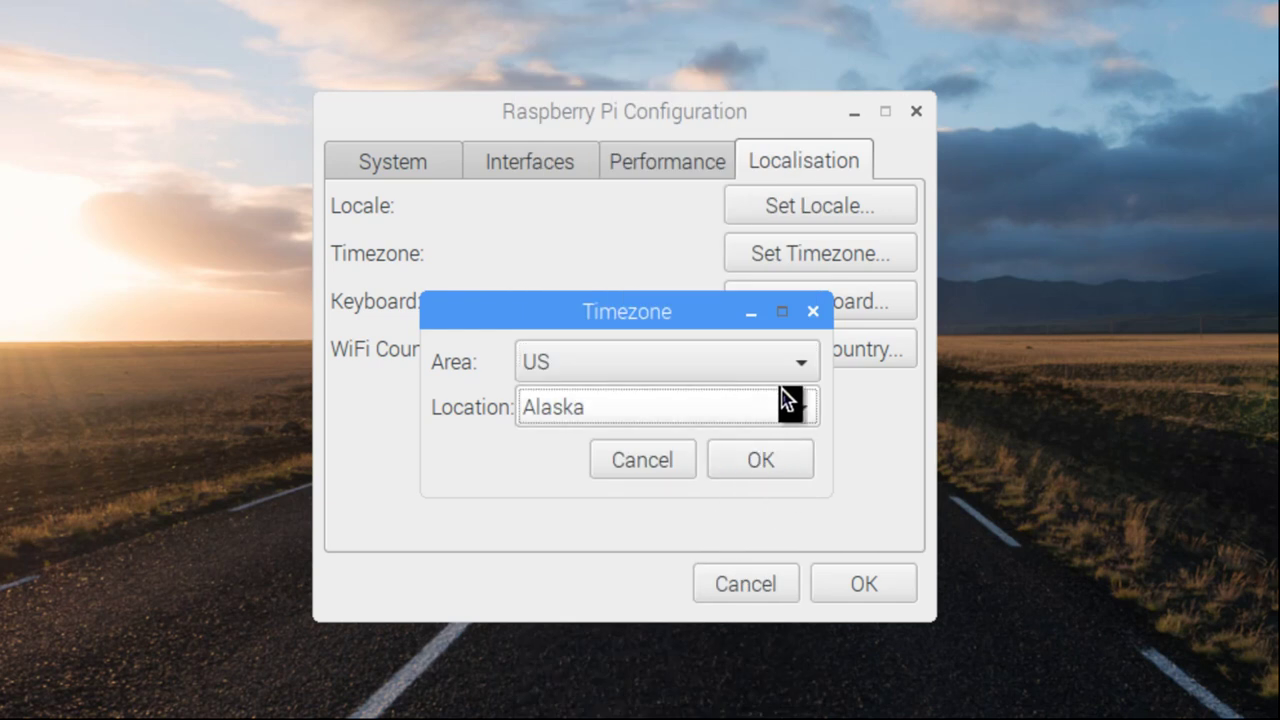
left_click(790, 400)
left_click(557, 572)
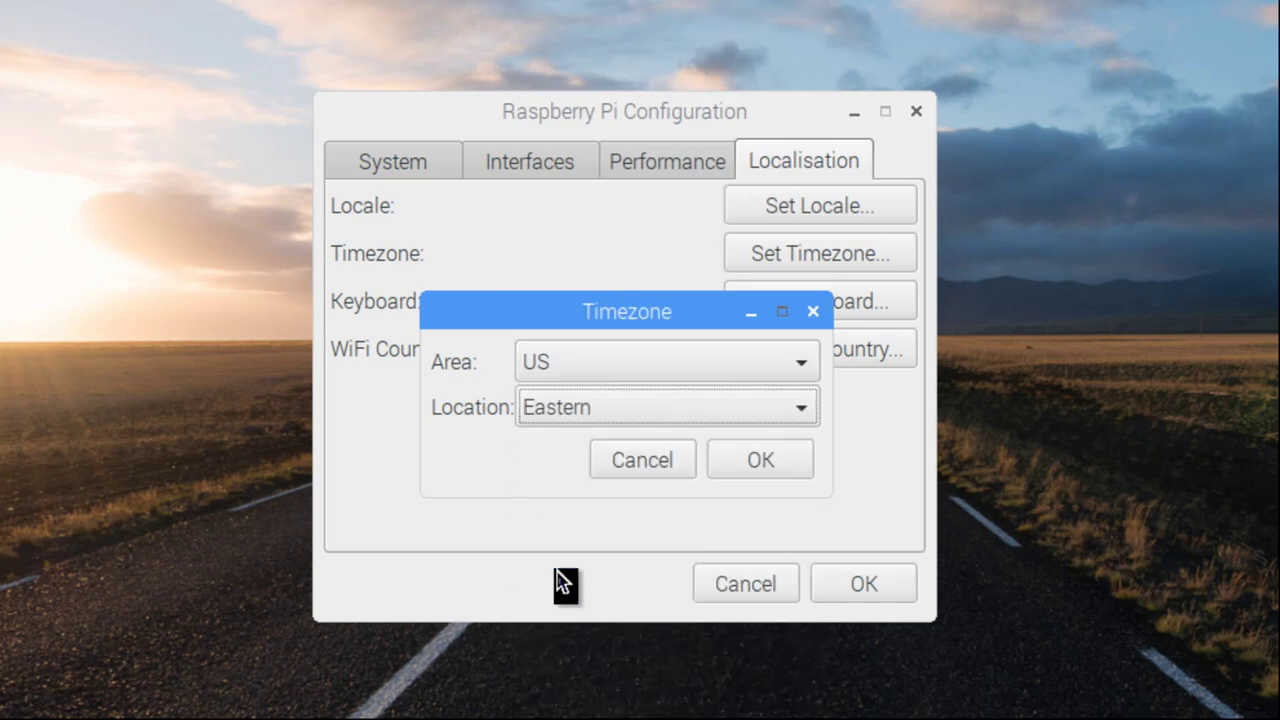
left_click(780, 465)
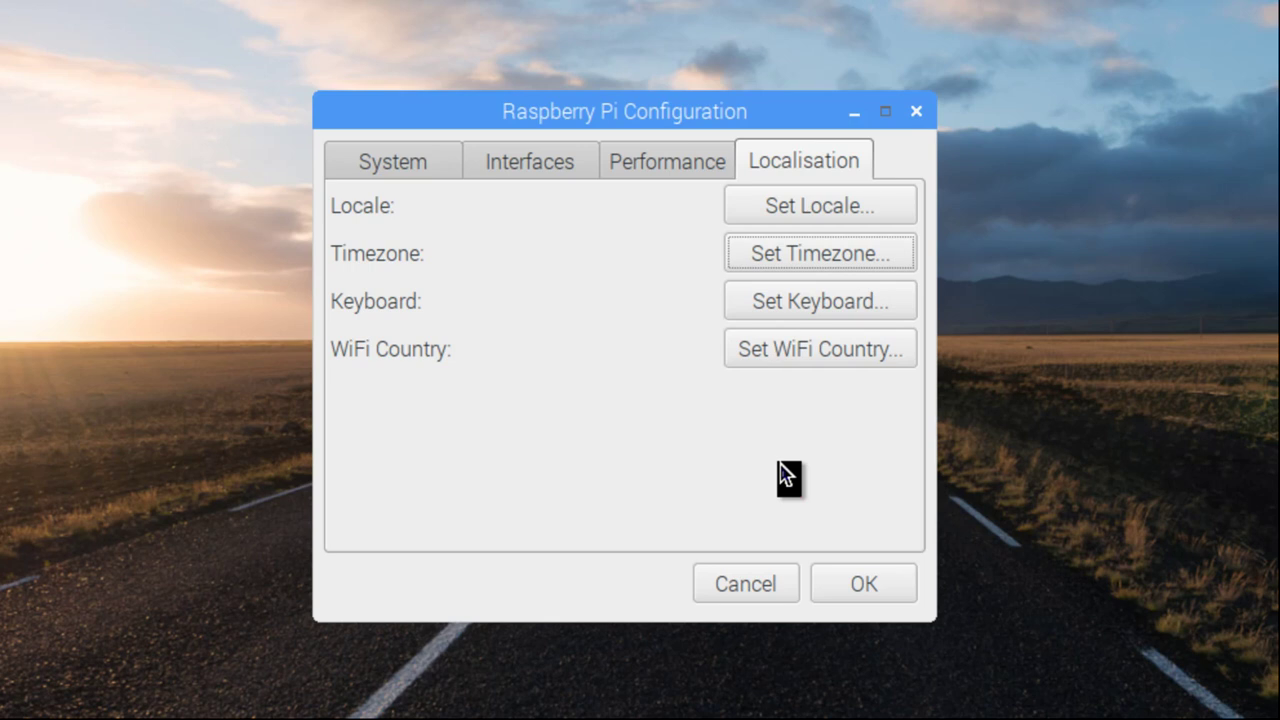
left_click(856, 585)
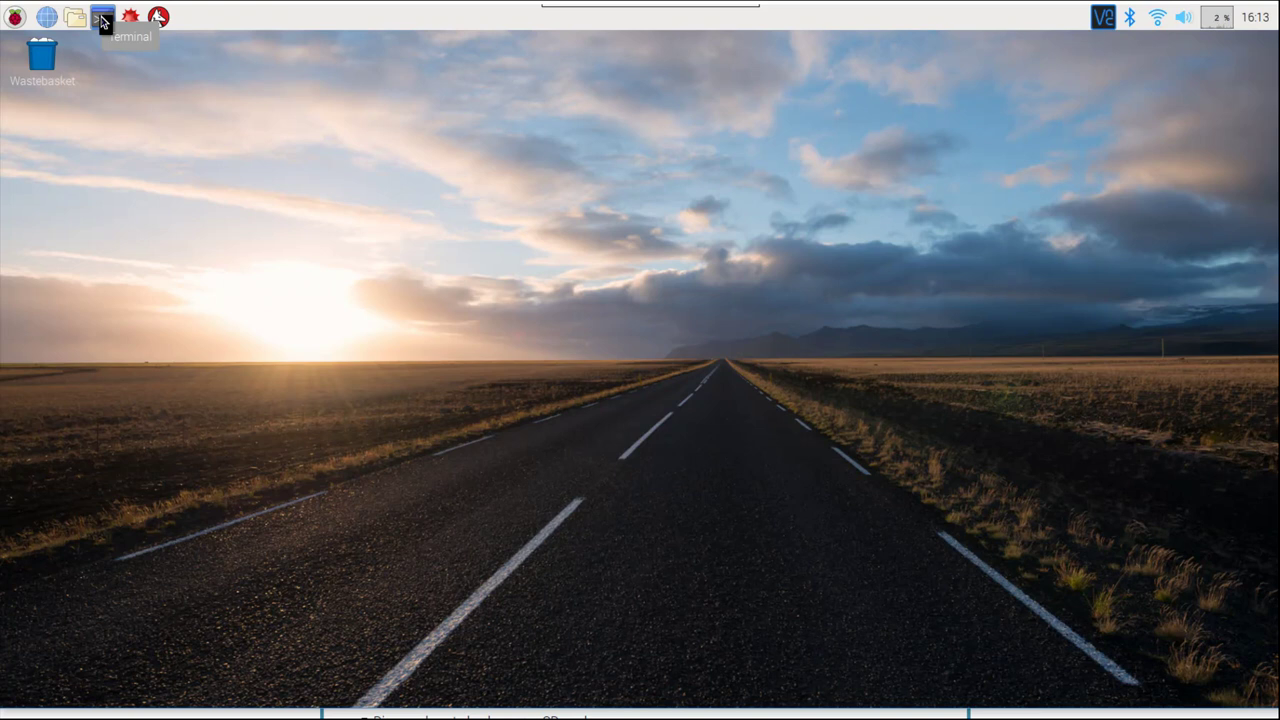
Run sudo apt-get update in a new LXTerminal window
left_click(103, 18)
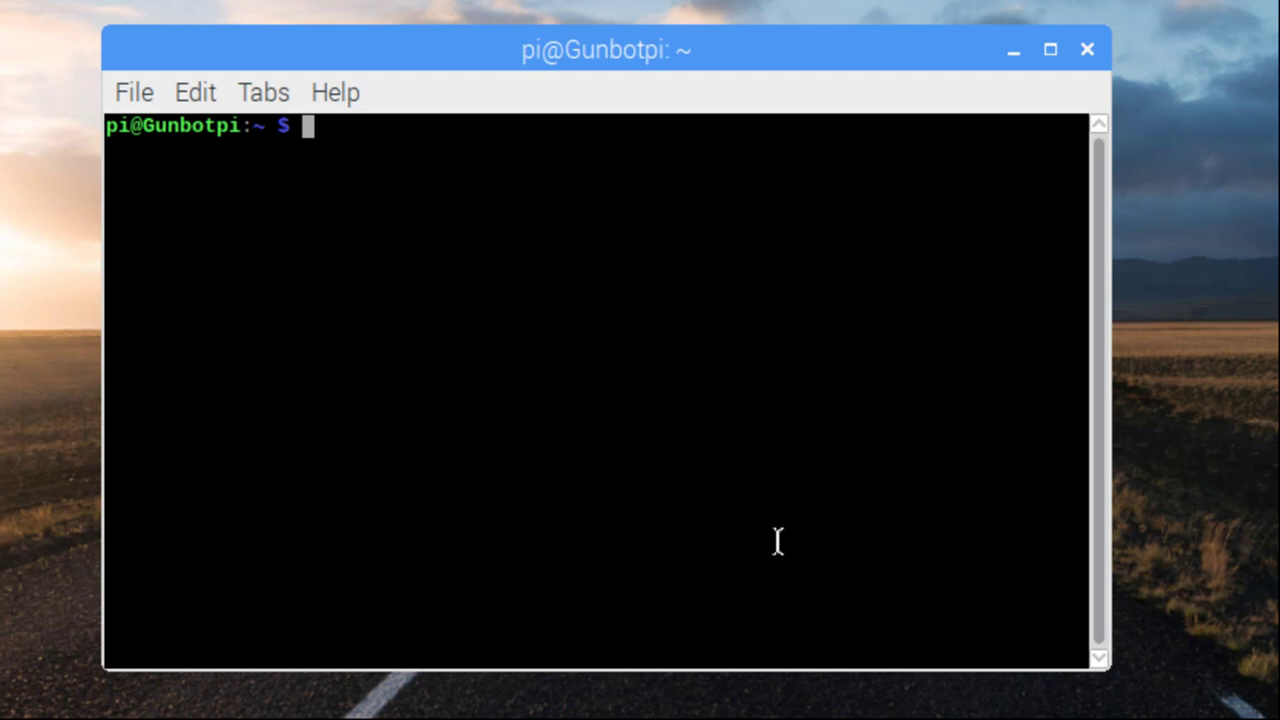
type("sudo apt")
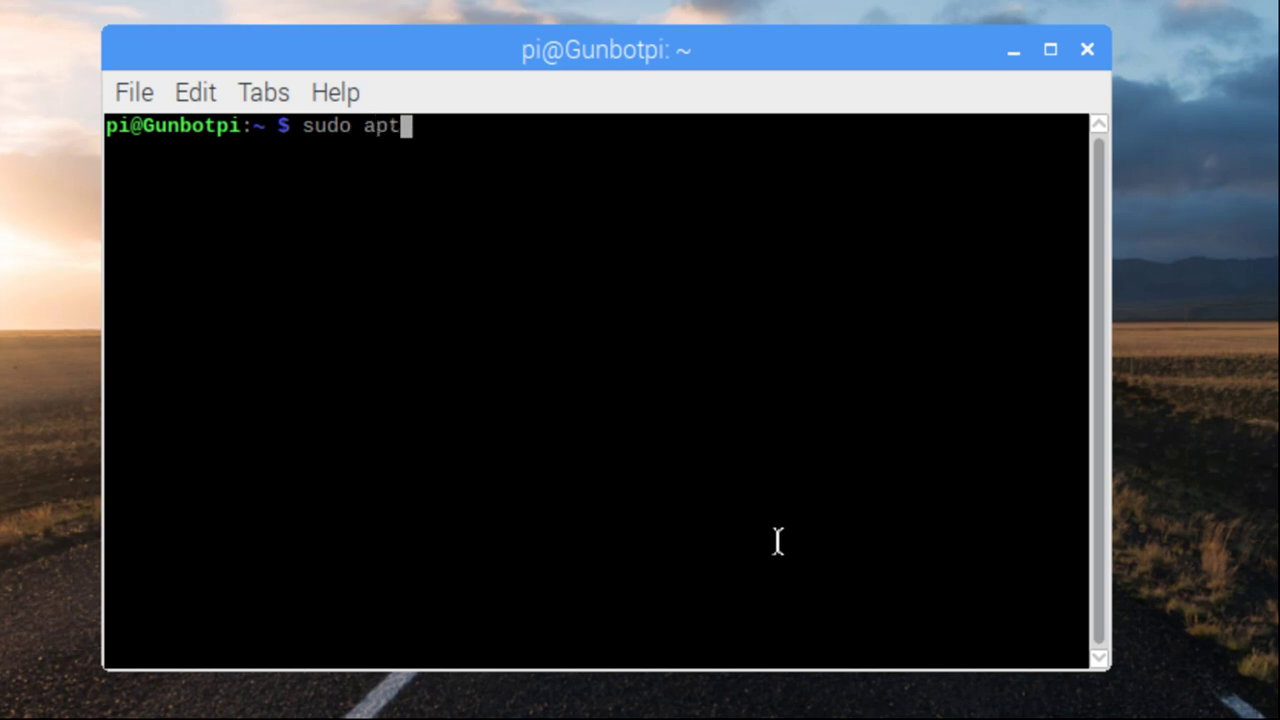
type("-get")
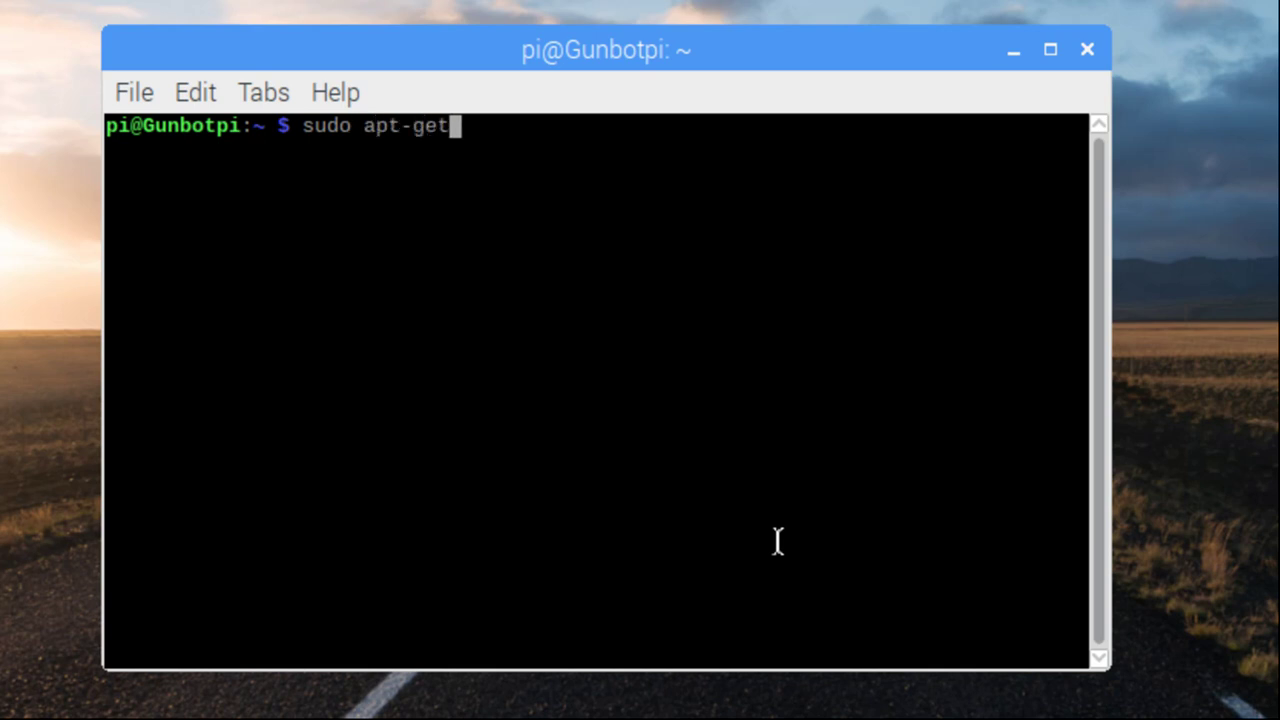
type(" update")
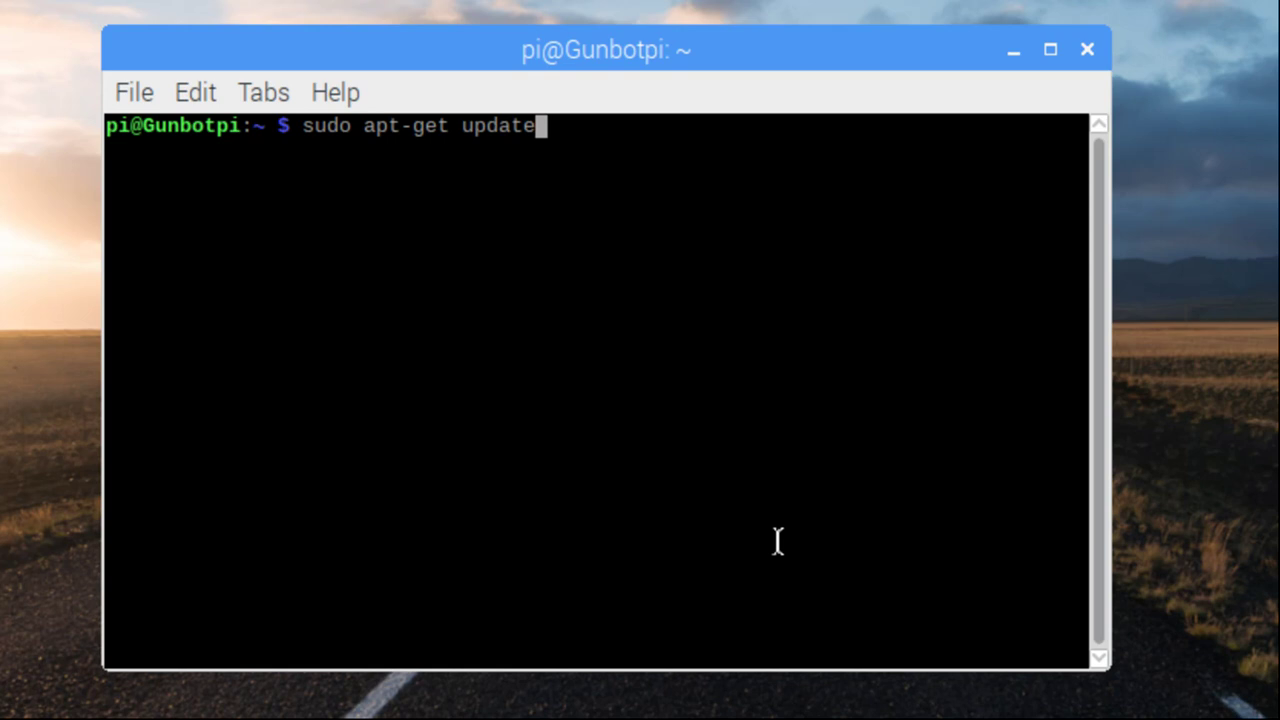
key("Return")
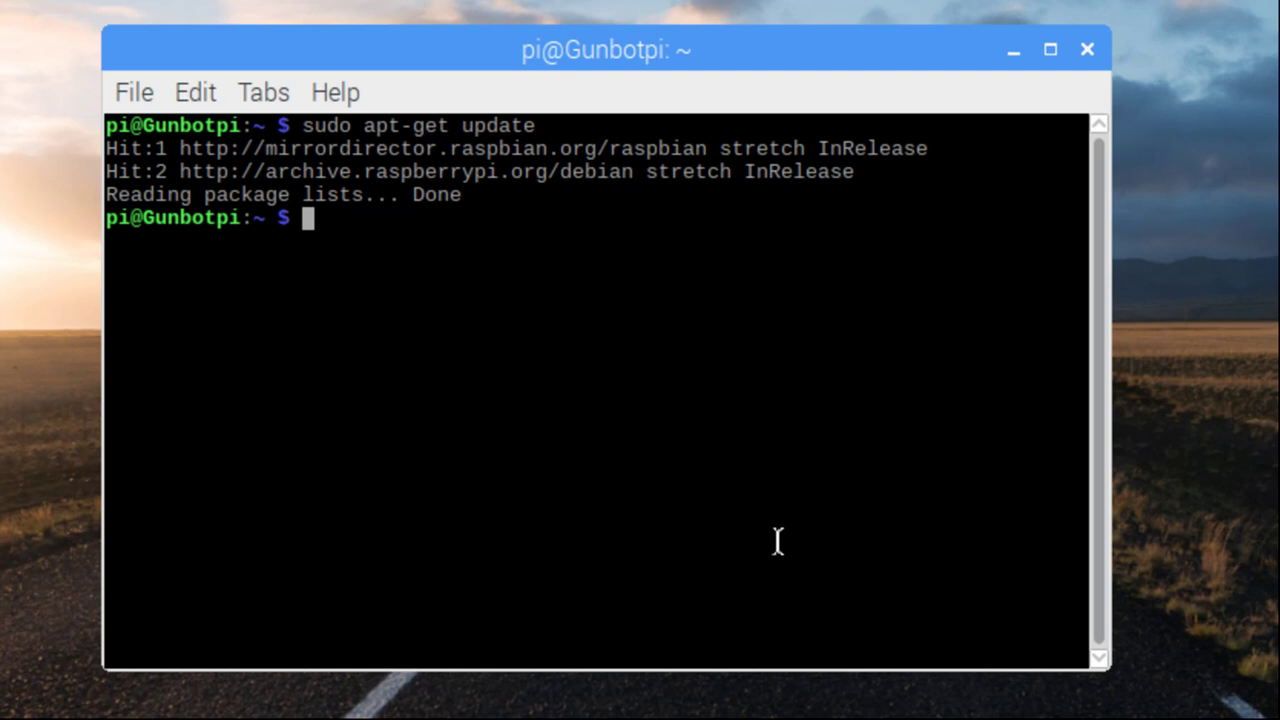
Run sudo apt-get upgrade and answer y to upgrade the 95 packages
type("sudo")
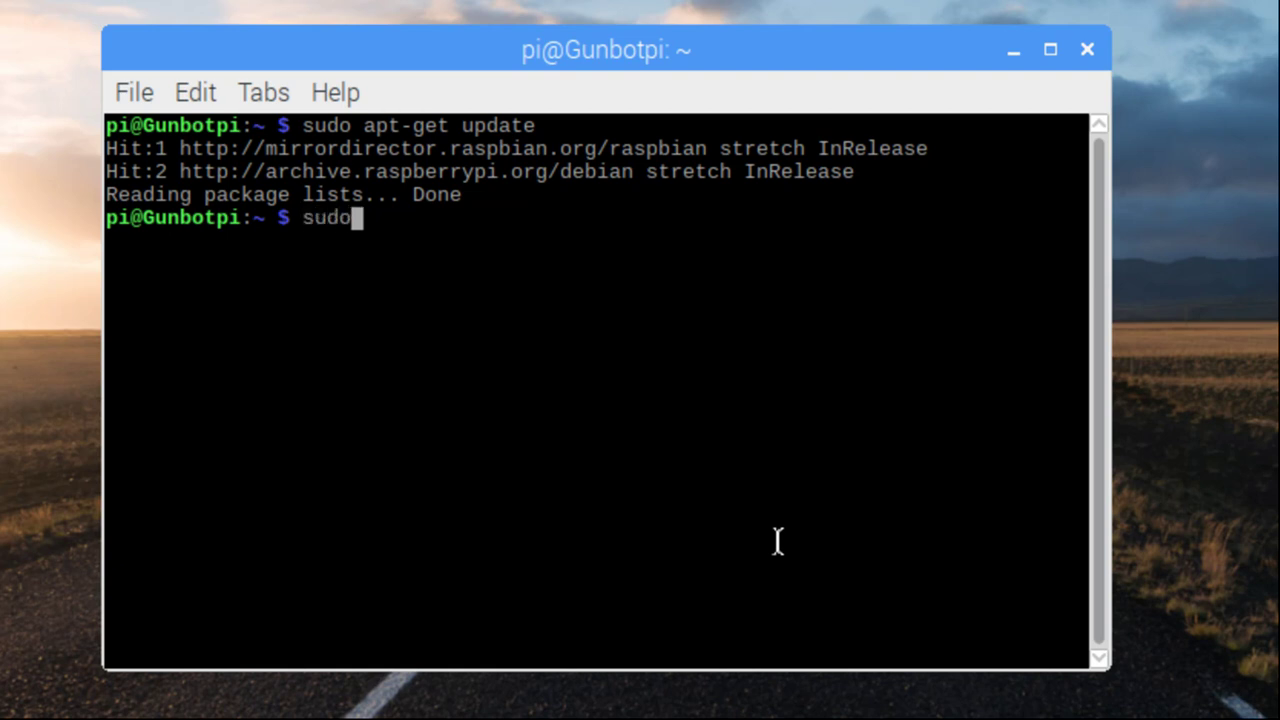
type(" apt")
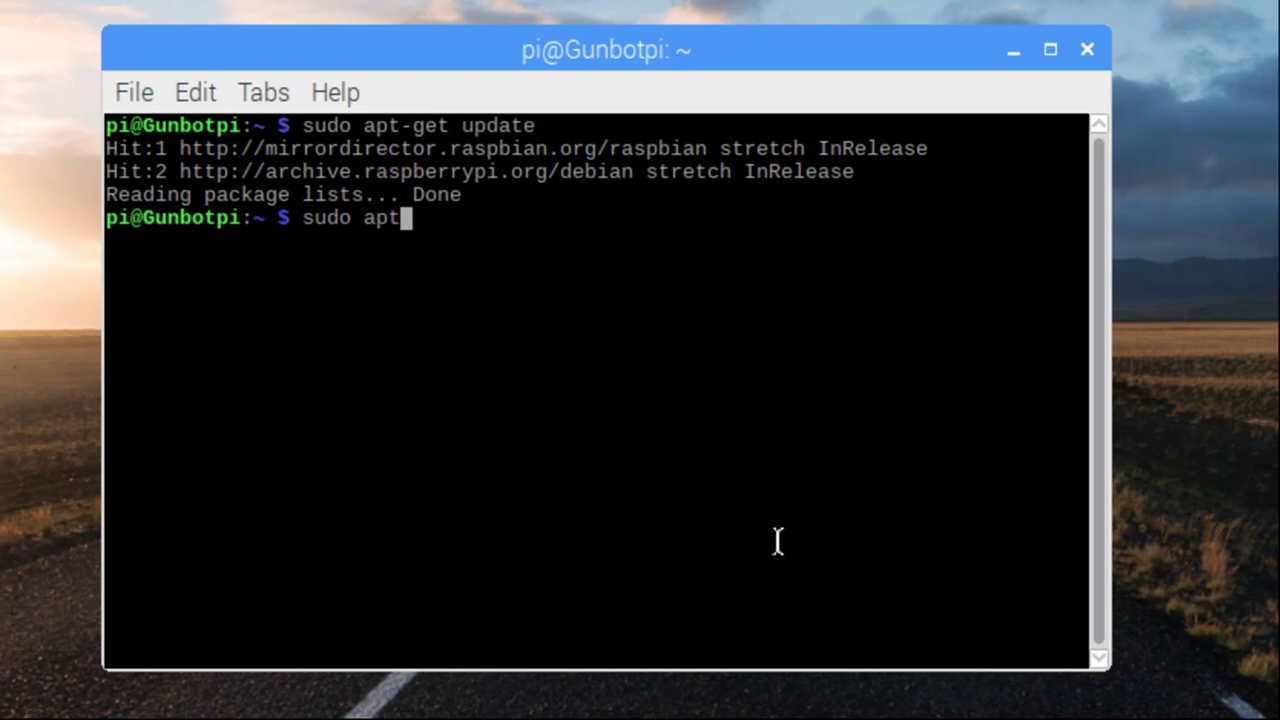
type("-get up")
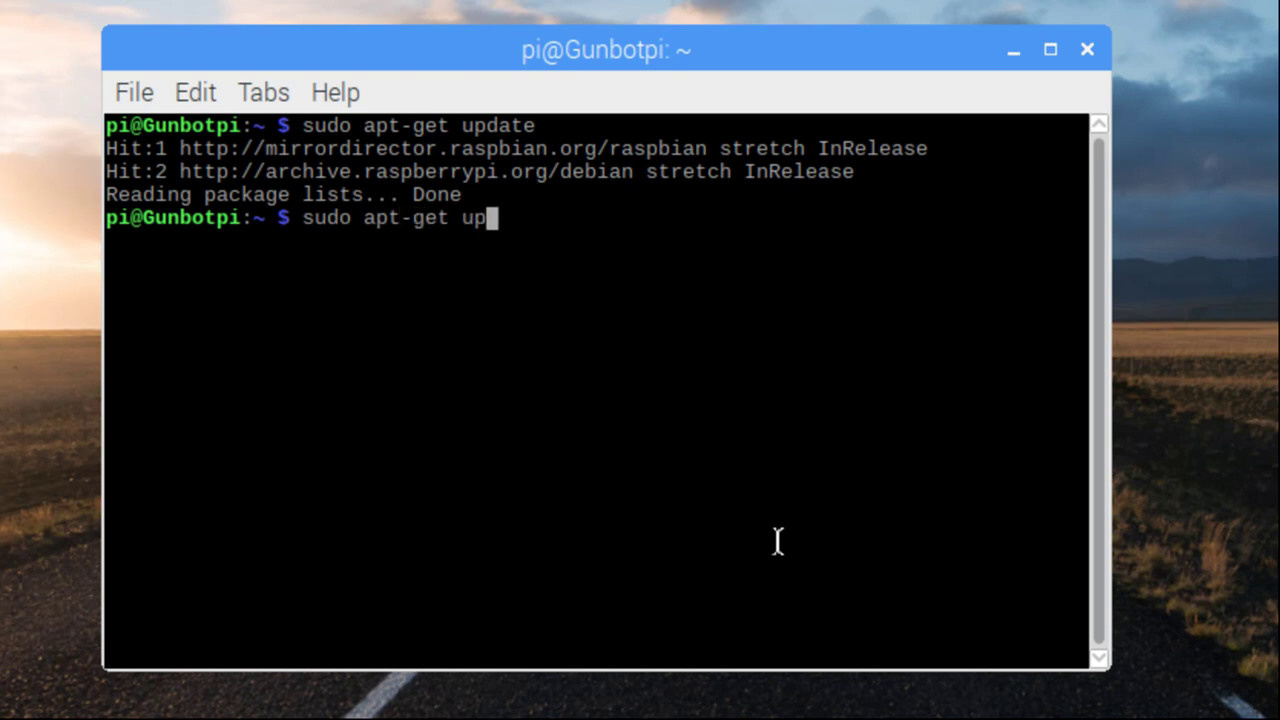
type("grade")
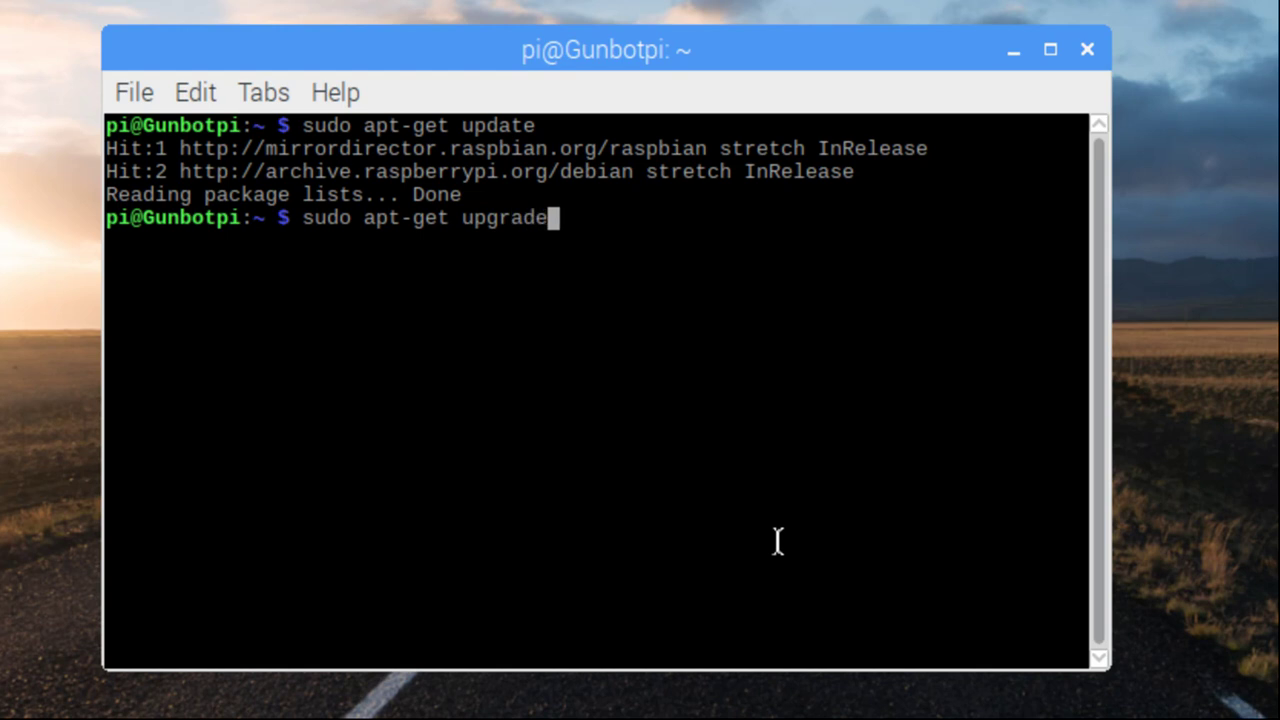
key("Return")
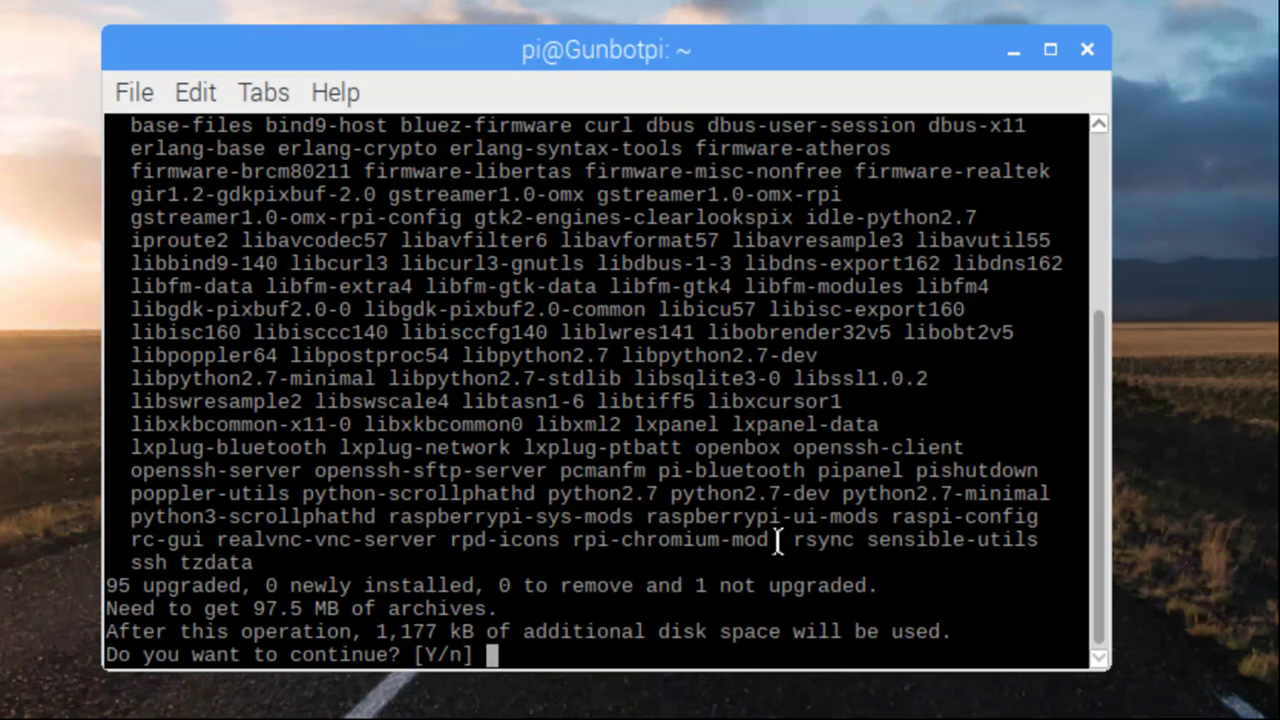
type("y")
key("Return")
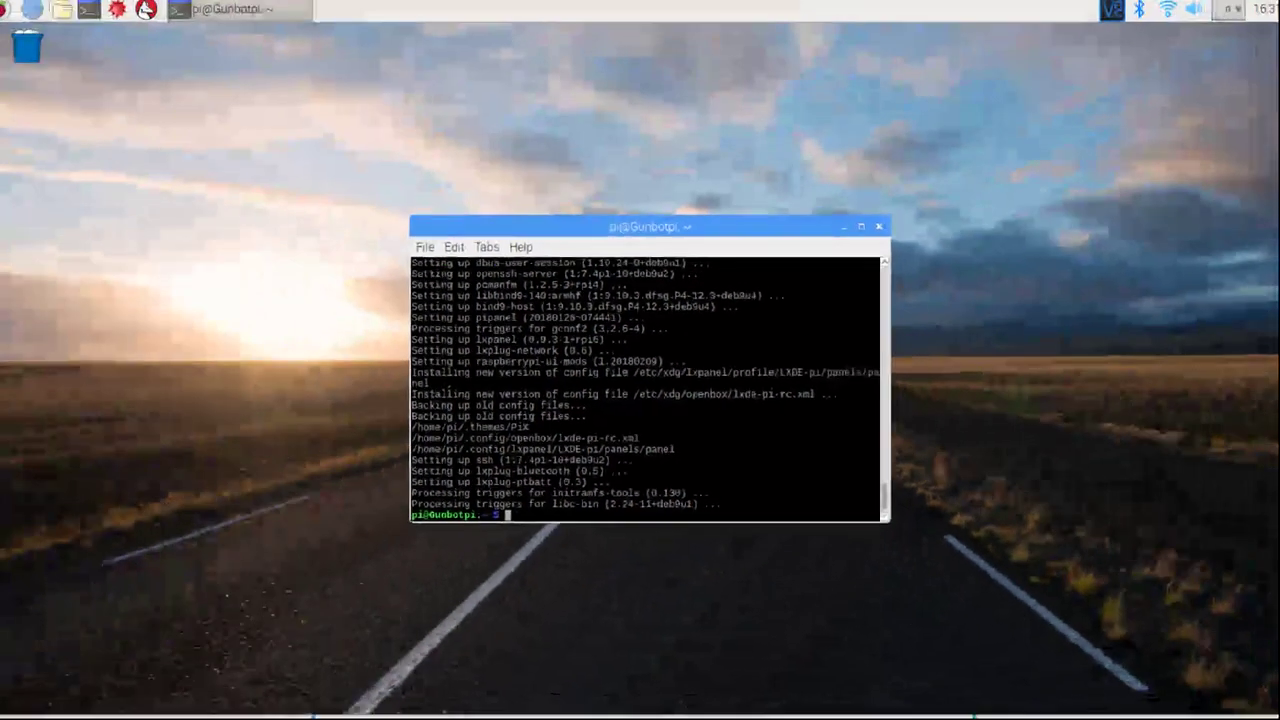
Clear and close the terminal, then load the pasted GitHub BTCT releases page in Chromium
key("ctrl+l")
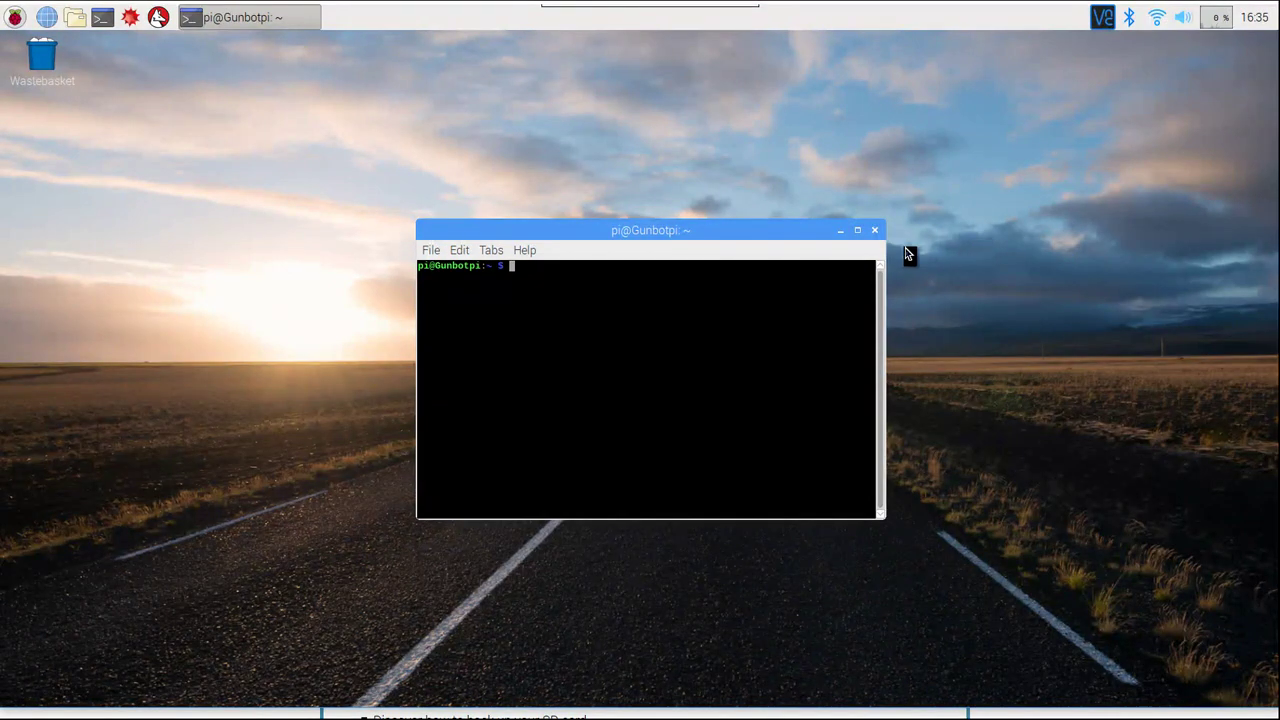
left_click(875, 231)
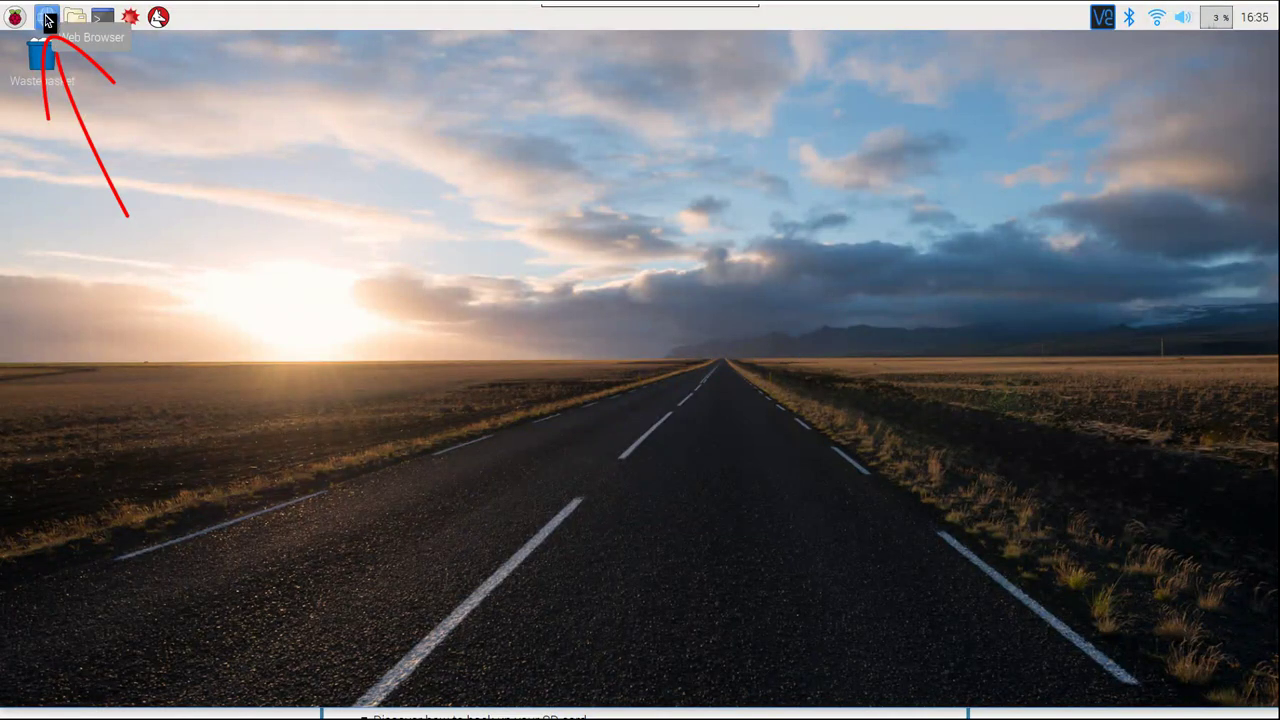
left_click(47, 20)
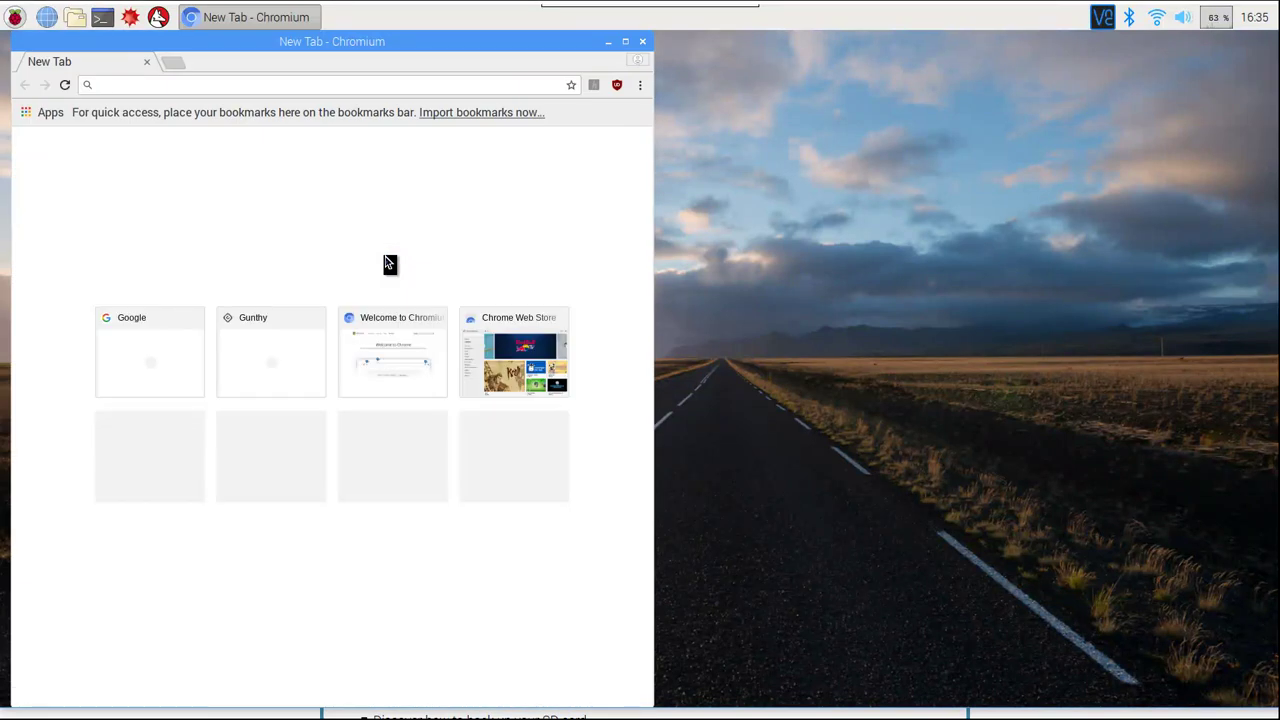
left_click(110, 85)
type("https://github.com/GuntharDeNiro/BTCT/releases/")
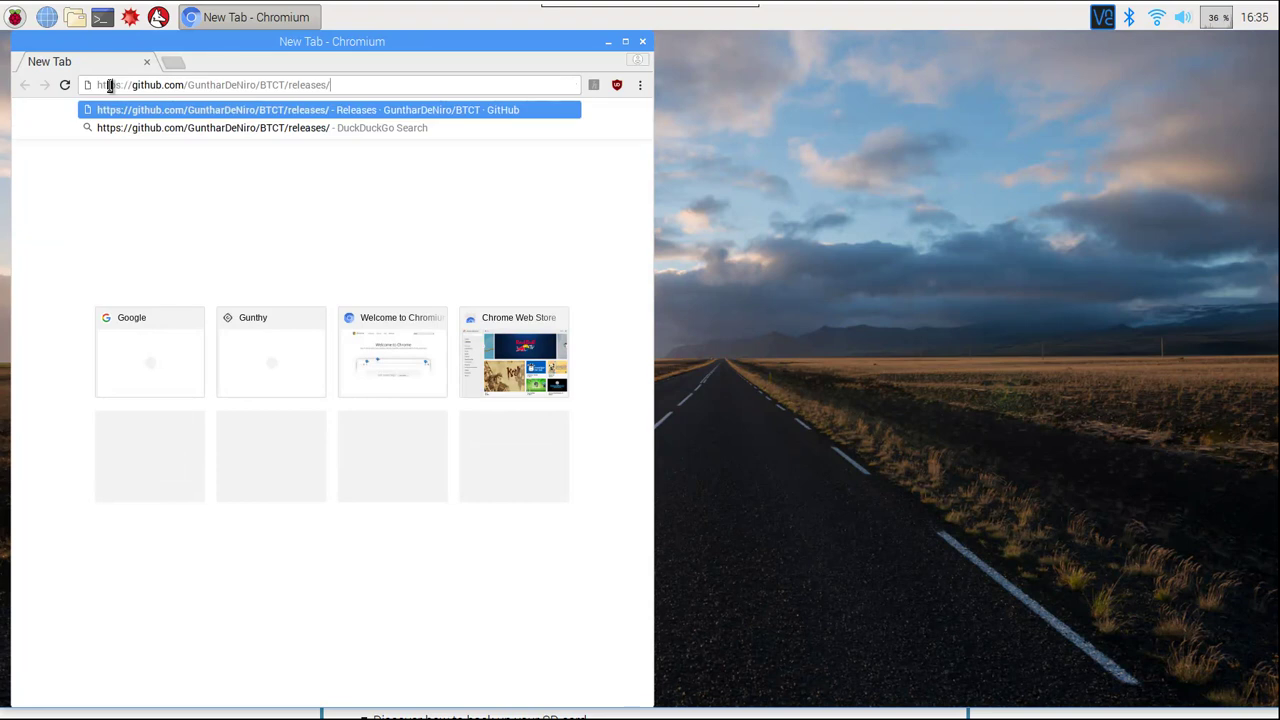
key("Return")
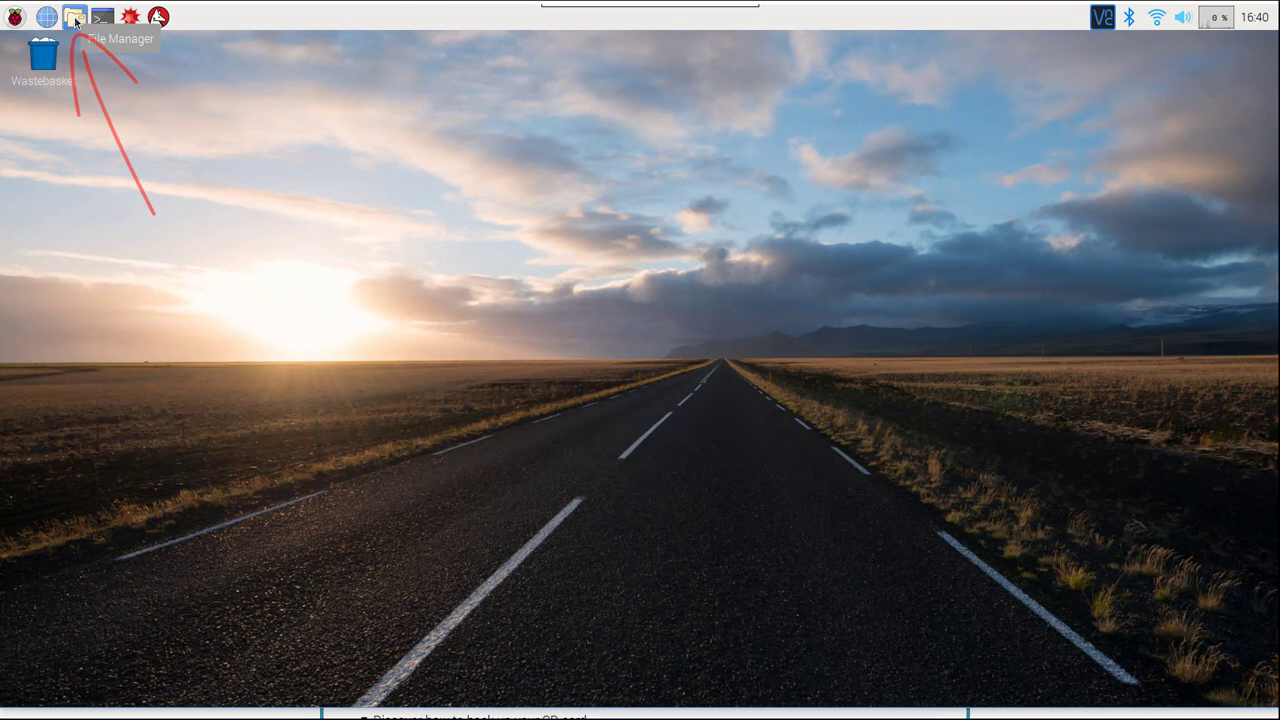
Open Gunbot.XT.Edition.-.Arm.package.zip from the Downloads folder in Xarchiver
left_click(75, 18)
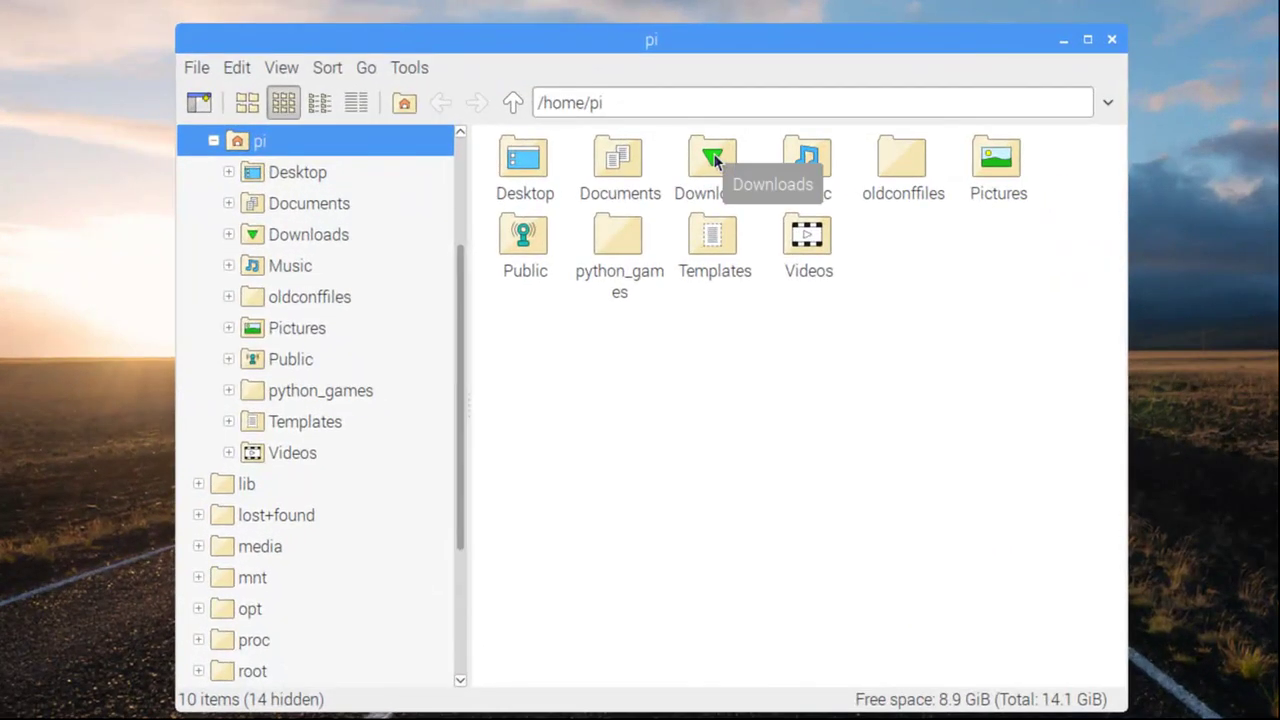
double_click(713, 158)
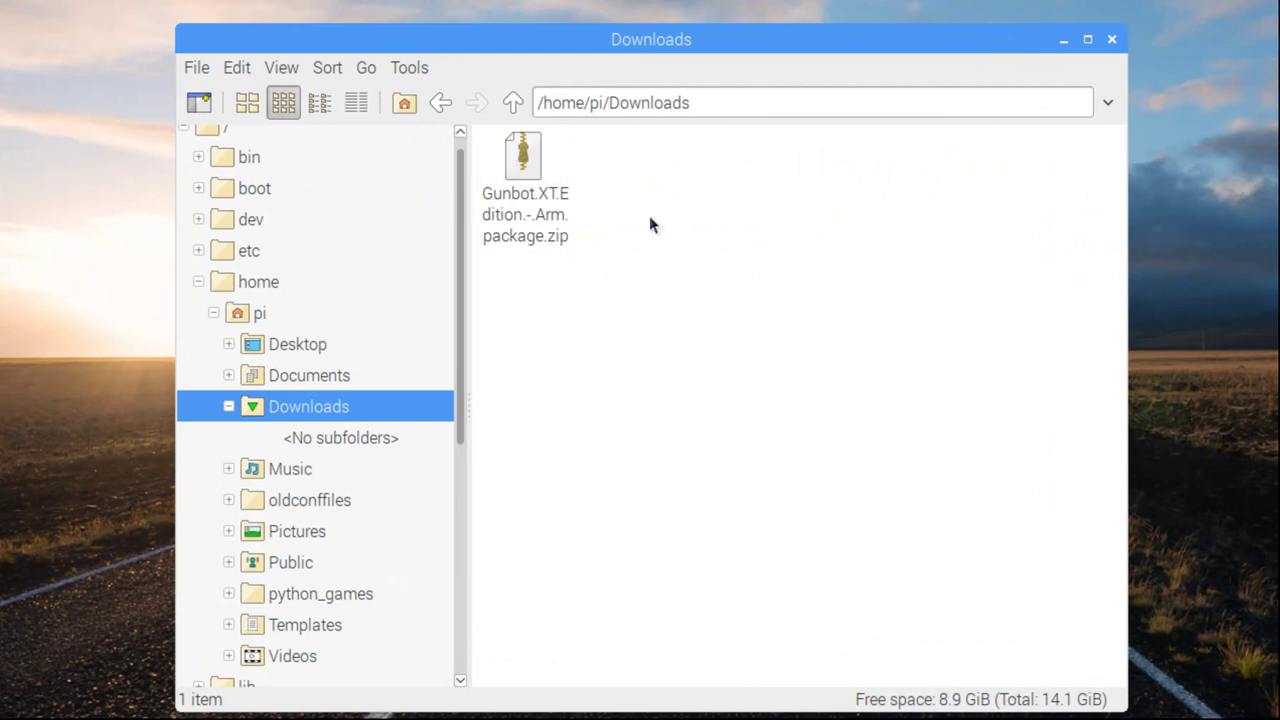
double_click(527, 152)
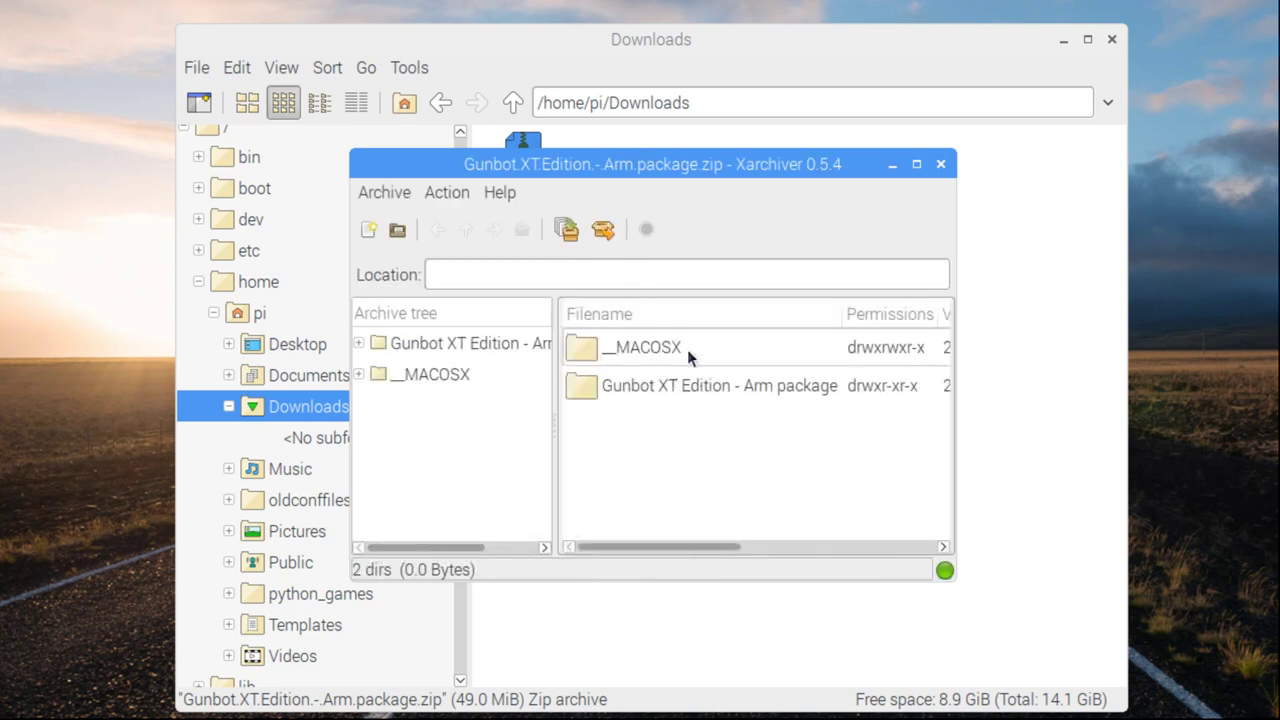
Extract the Gunbot XT Edition - Arm package folder into /home/pi/Downloads
left_click(627, 390)
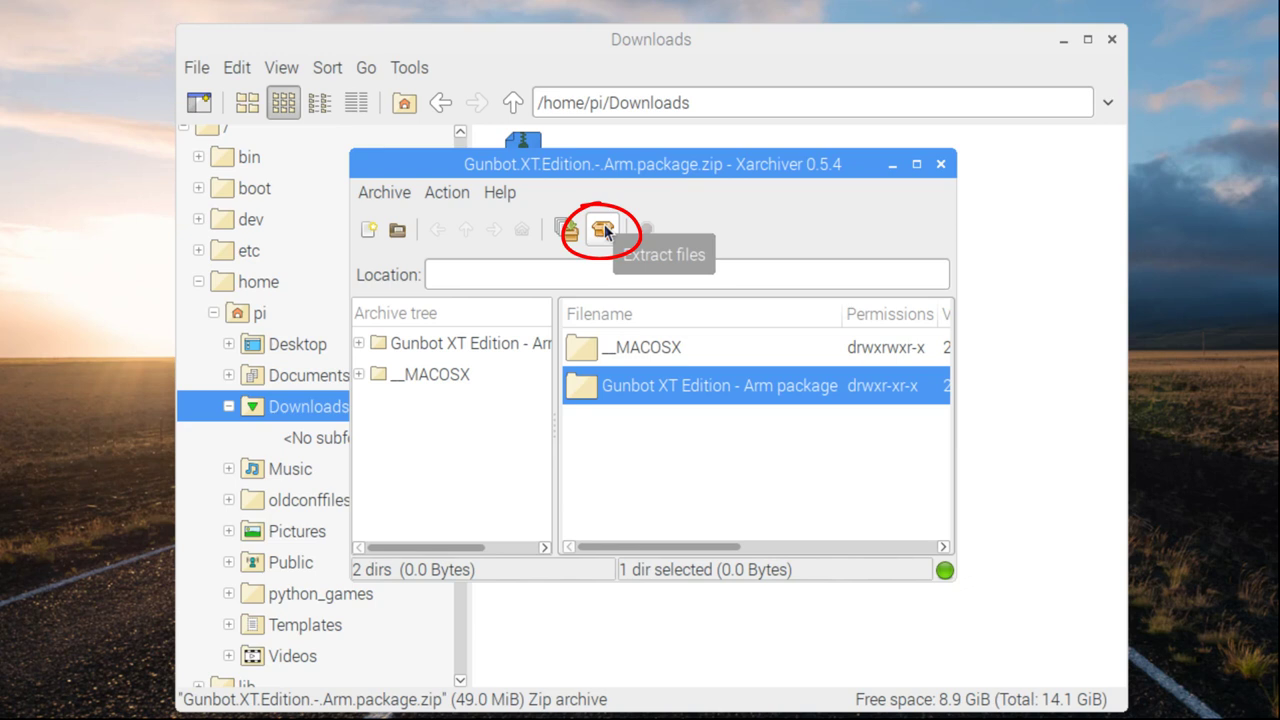
left_click(604, 230)
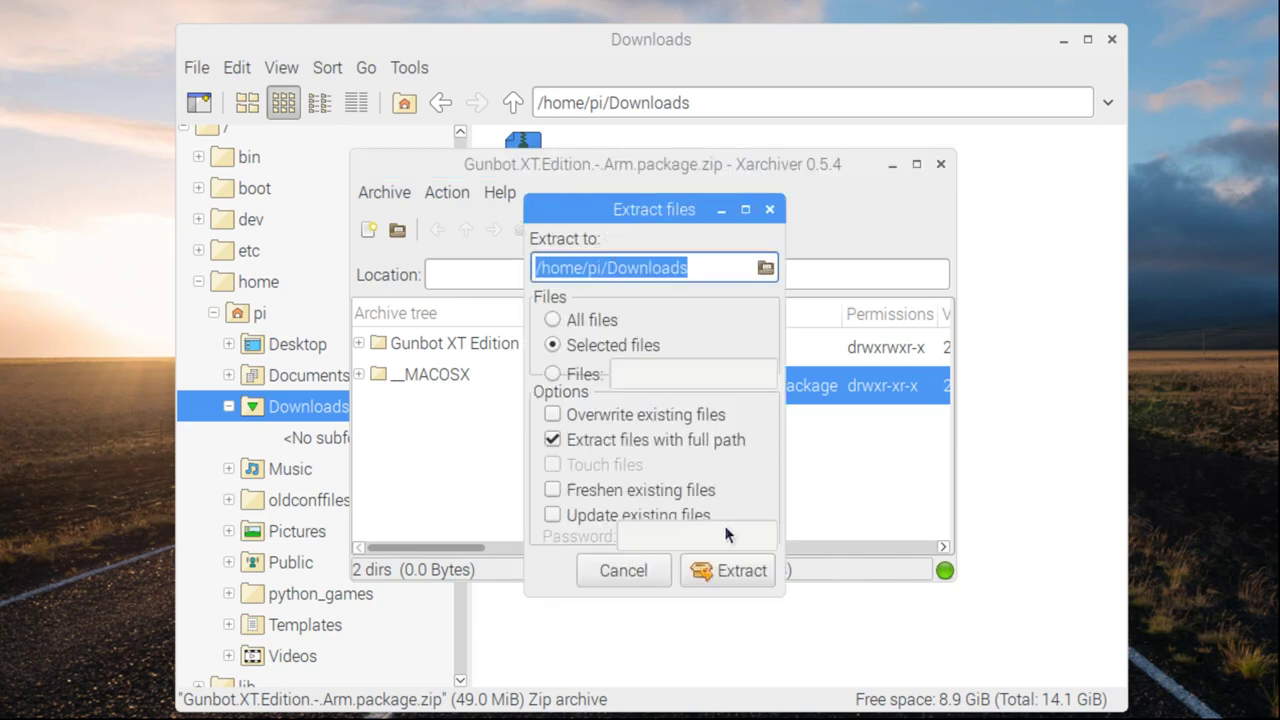
left_click(728, 578)
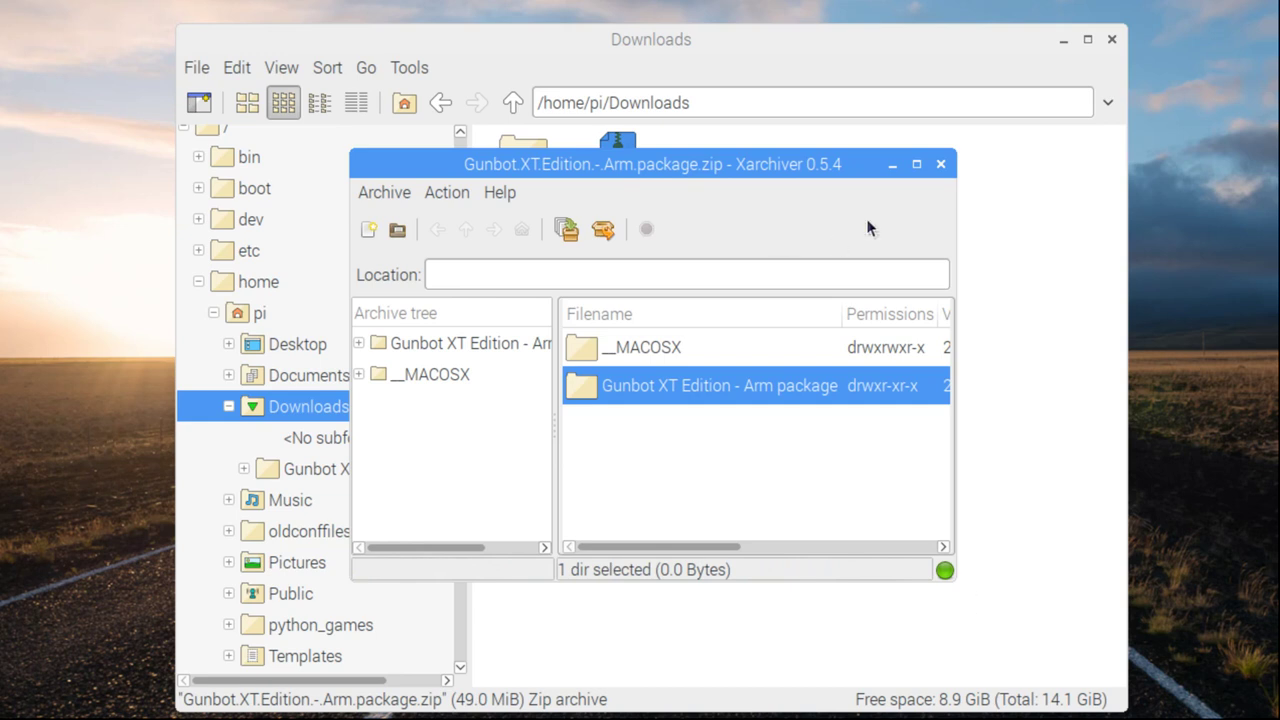
Close Xarchiver, open the extracted package folder and launch gunthy-gui to get the execute prompt
left_click(940, 164)
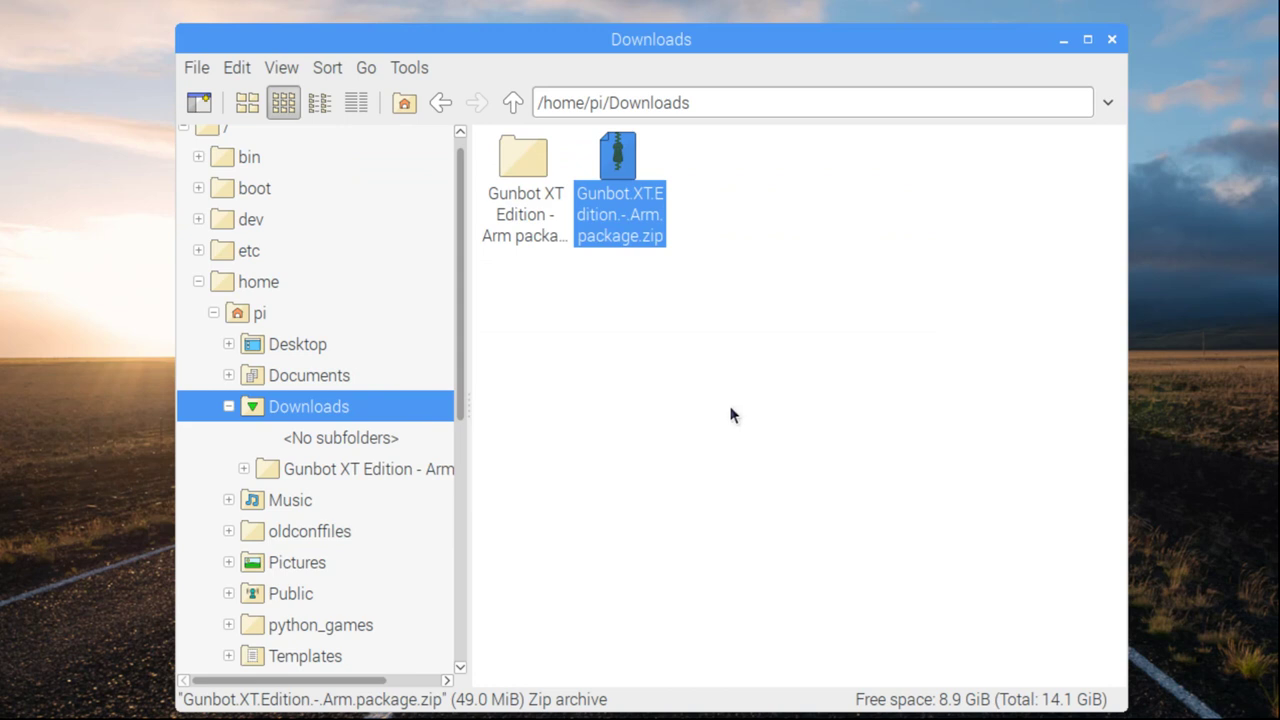
double_click(524, 172)
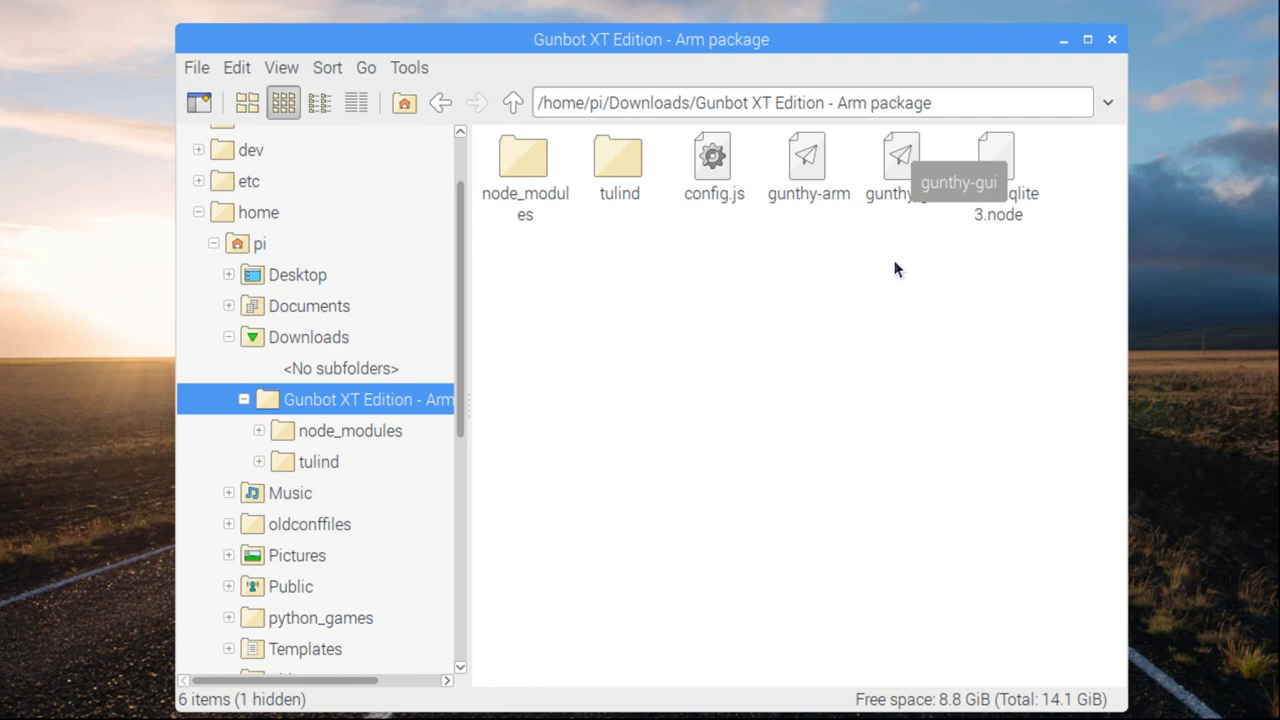
key("Return")
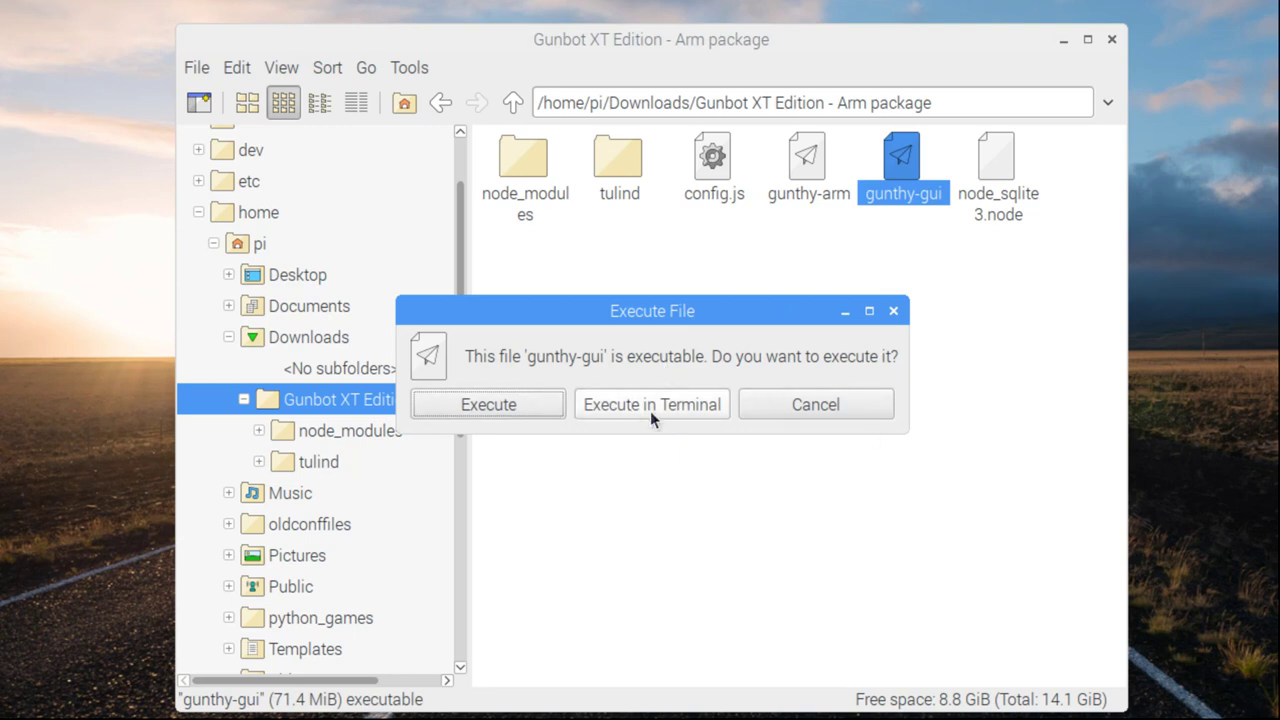
Run gunthy-gui in a terminal and load localhost:5000 in Chromium
left_click(652, 406)
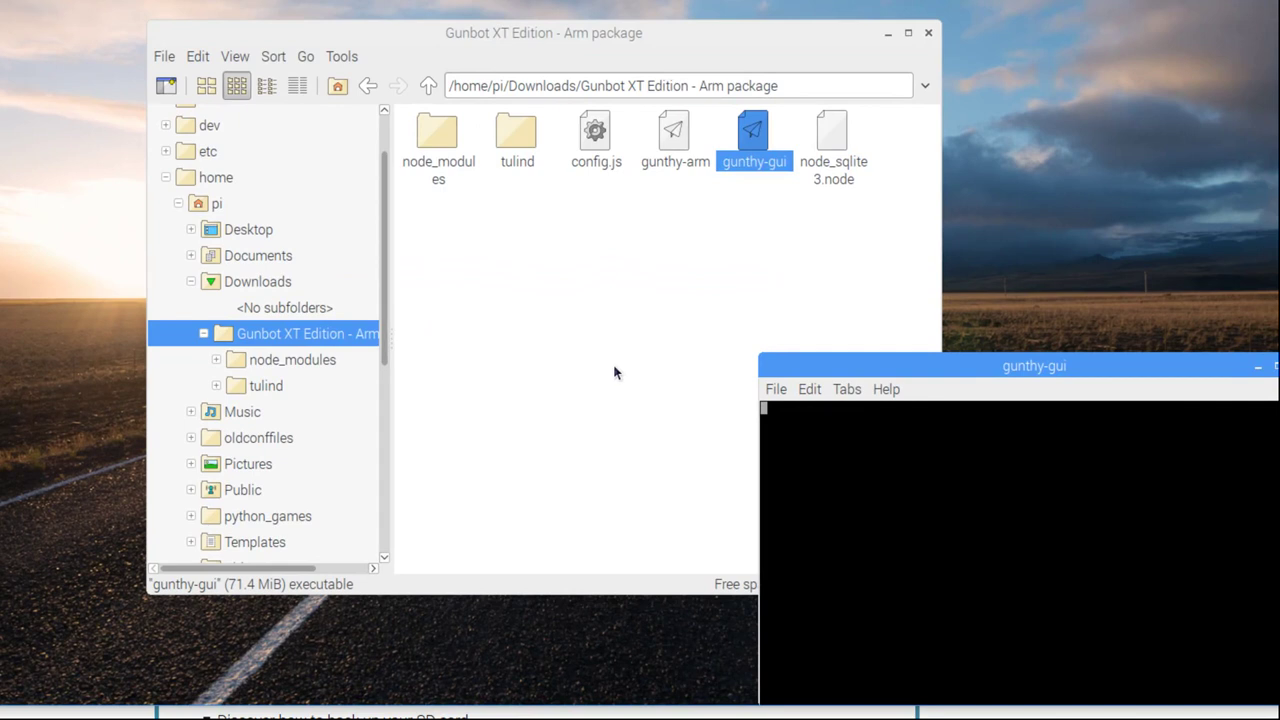
left_click_drag(920, 372, 920, 314)
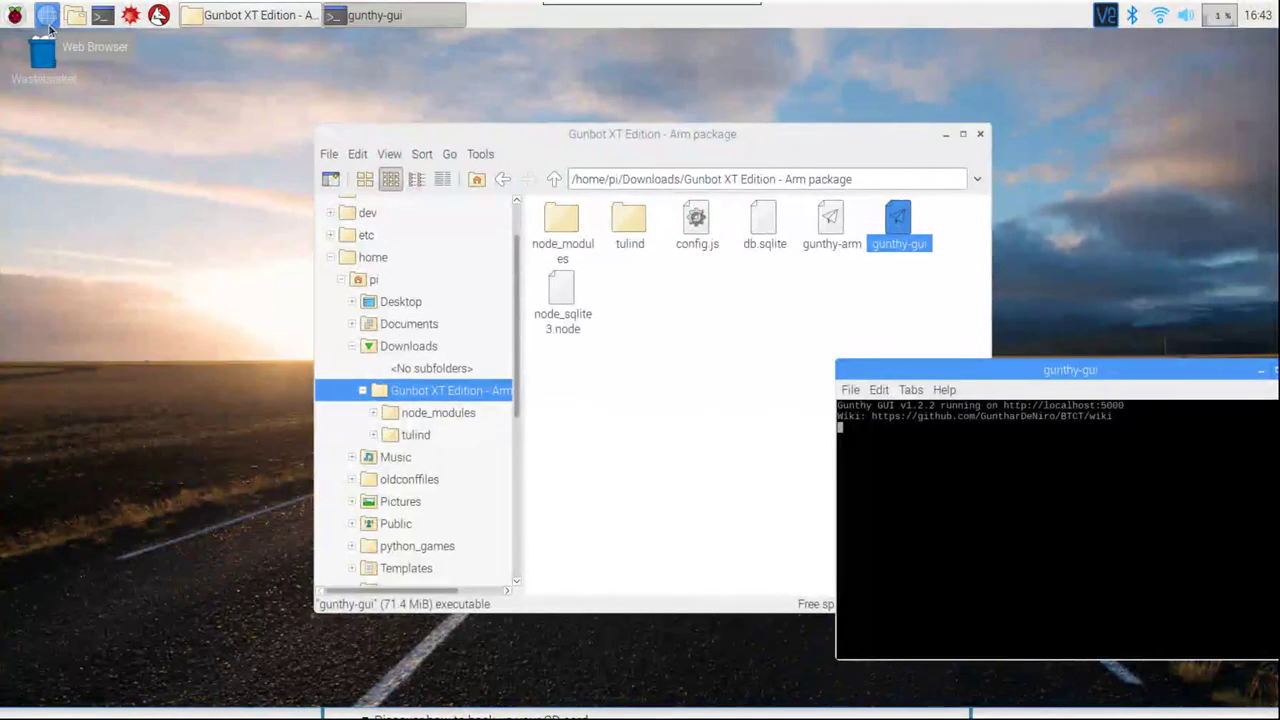
left_click(47, 16)
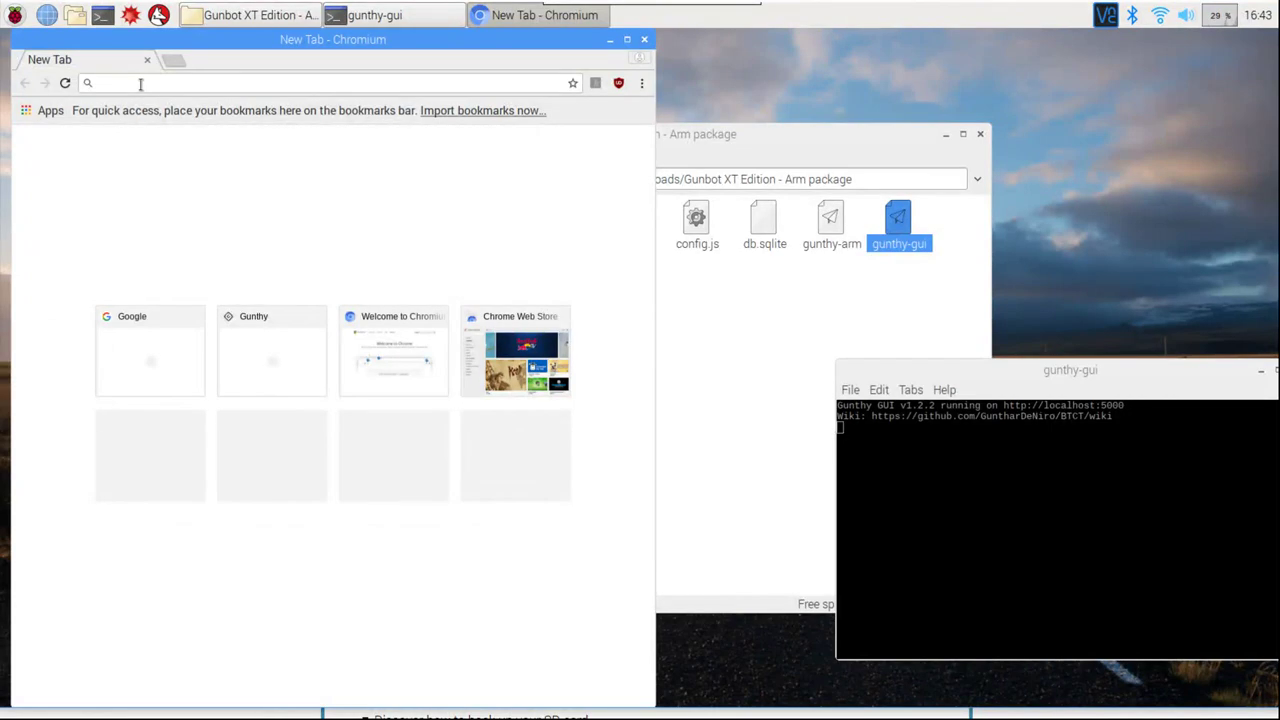
type("loc")
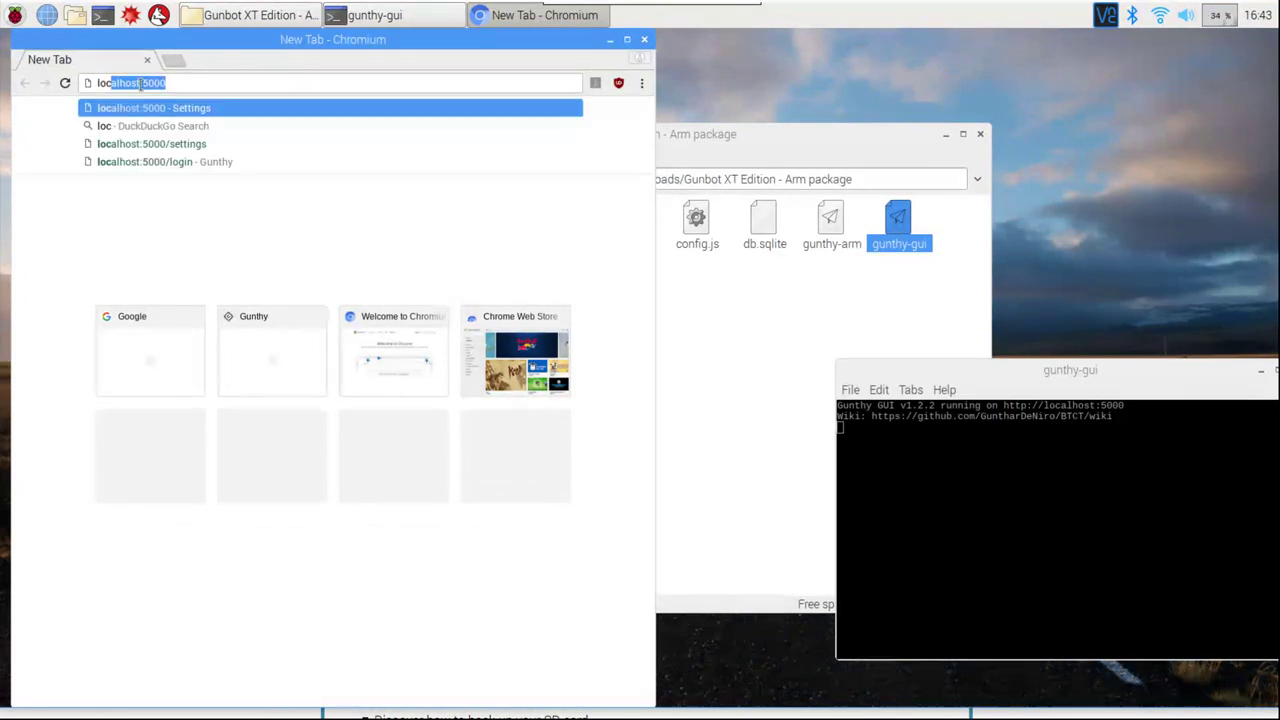
key("Return")
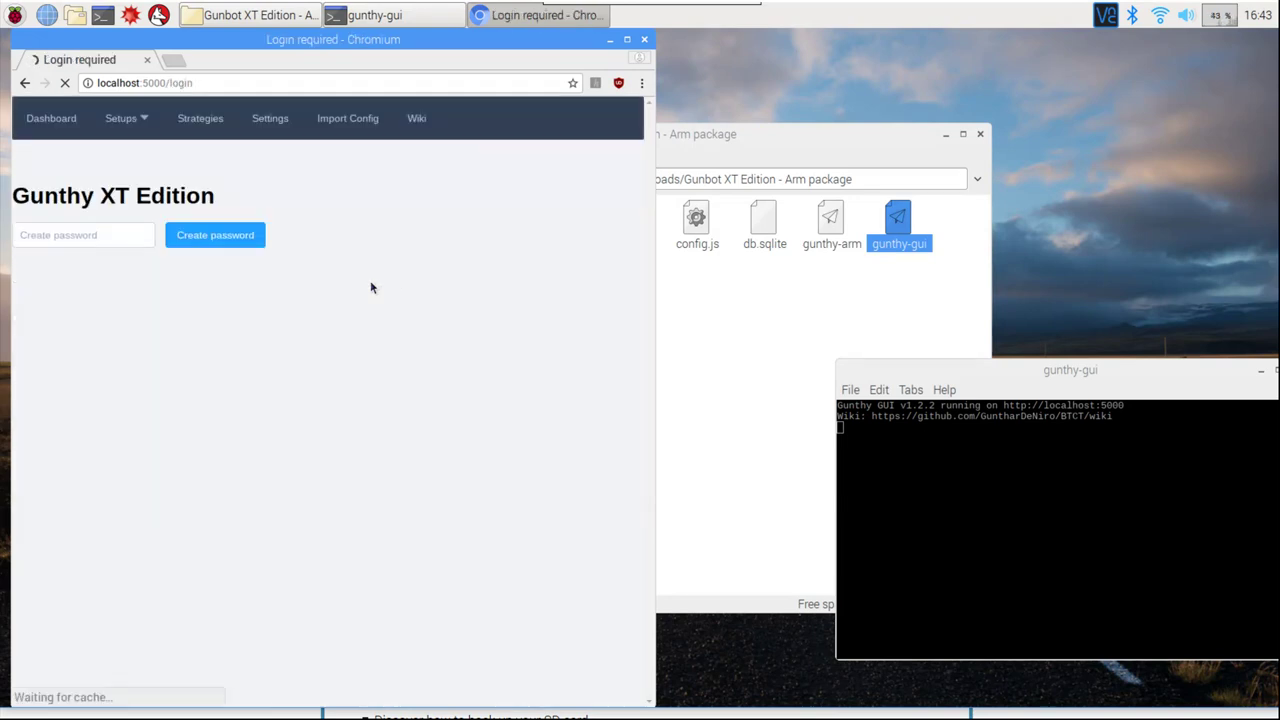
Enter a new password and submit it to create the Gunthy GUI login
left_click(219, 245)
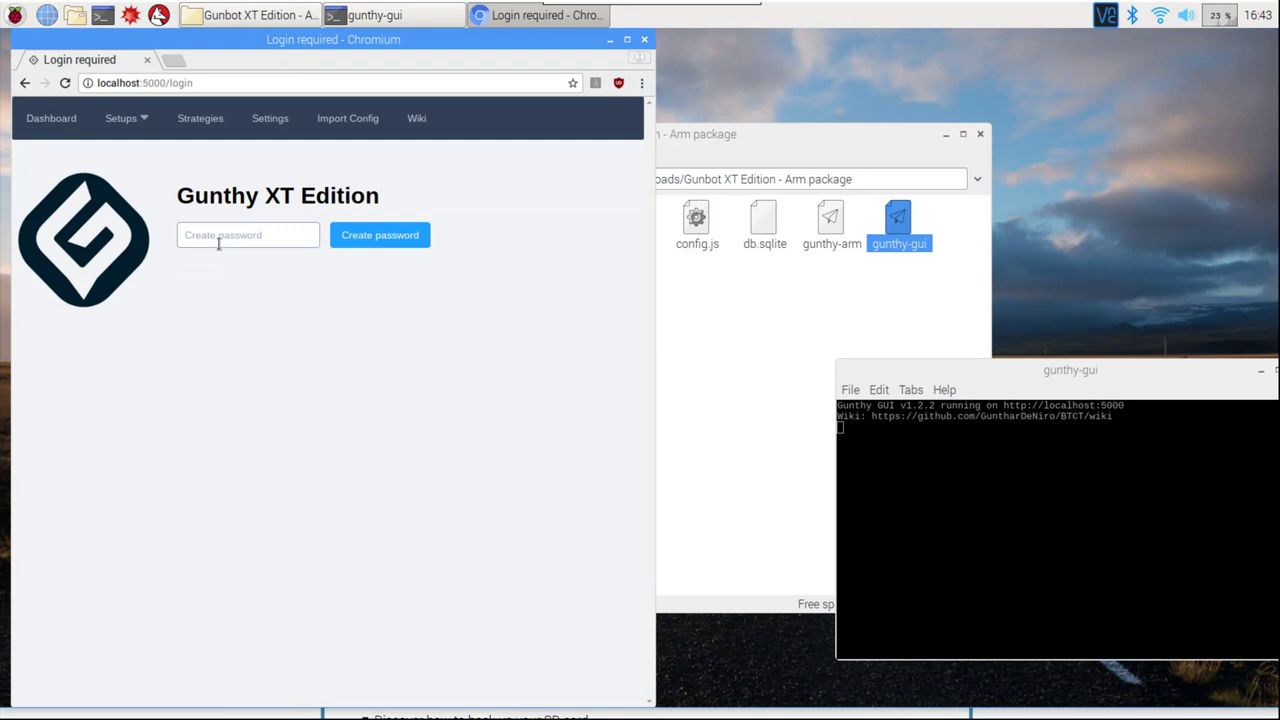
type("abc123")
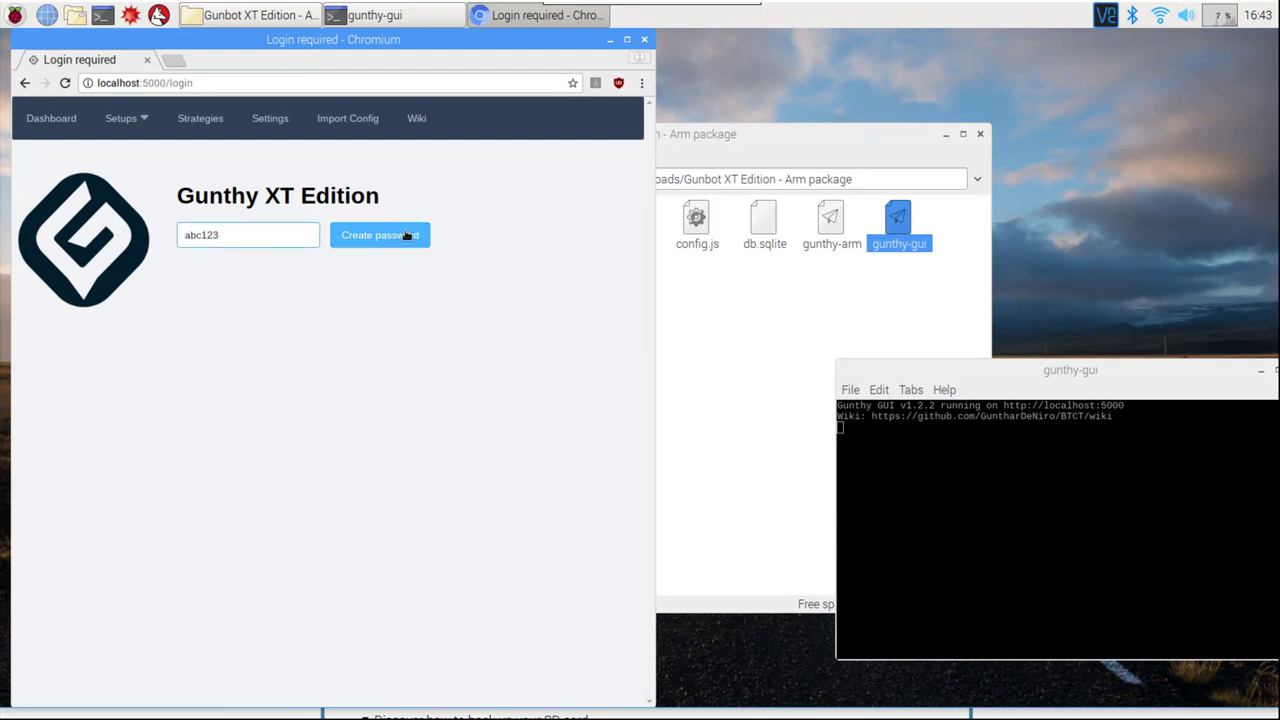
left_click(394, 234)
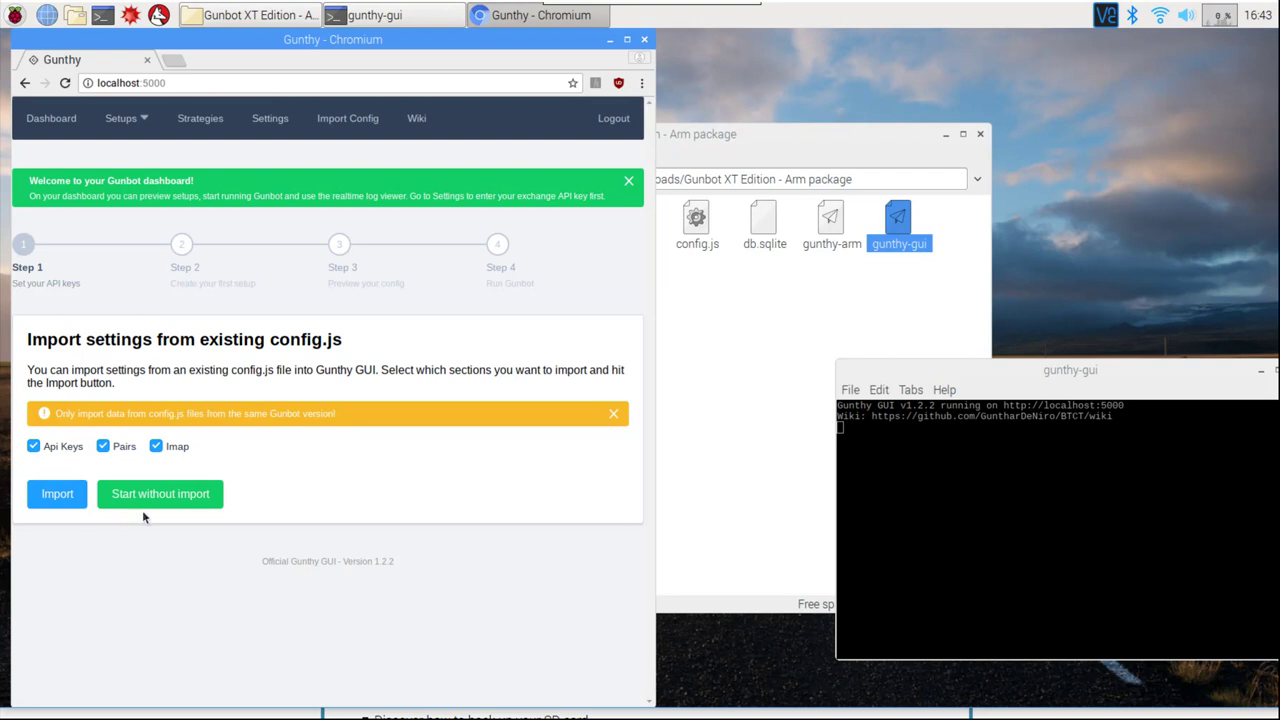
Start without importing config.js and inspect the API Keys exchange list, Key and Secret fields
left_click(168, 497)
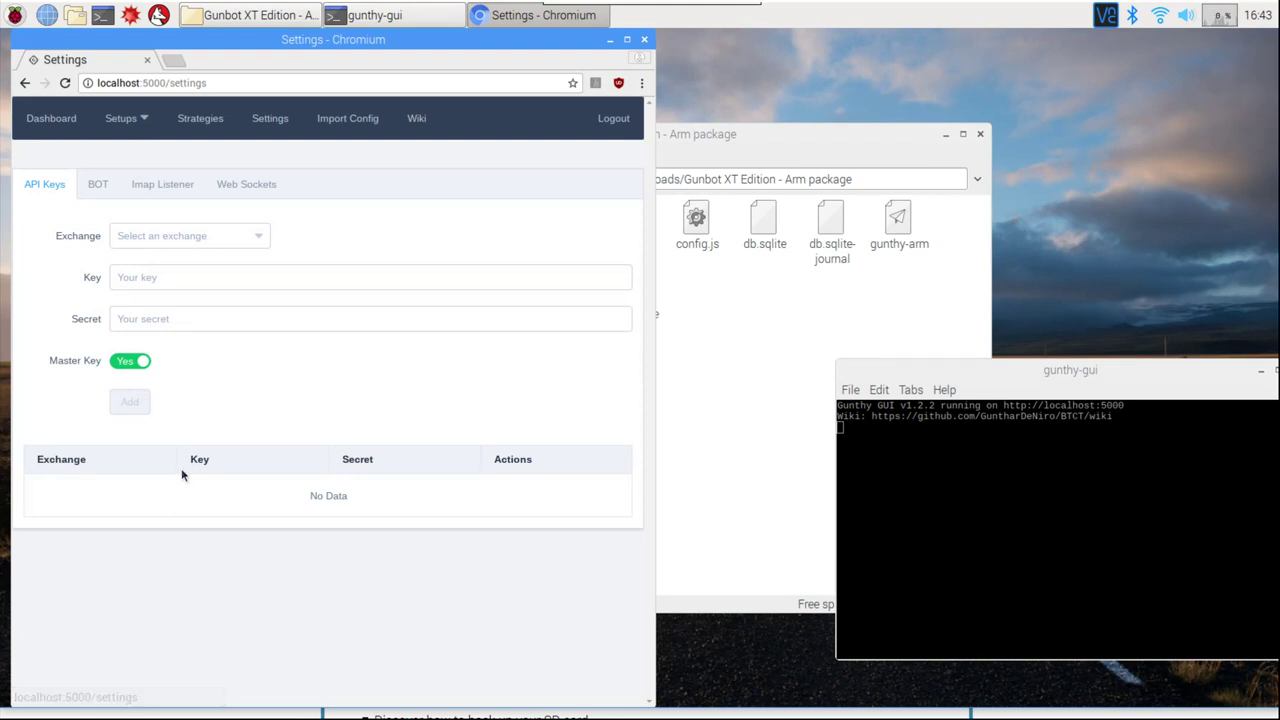
left_click(262, 240)
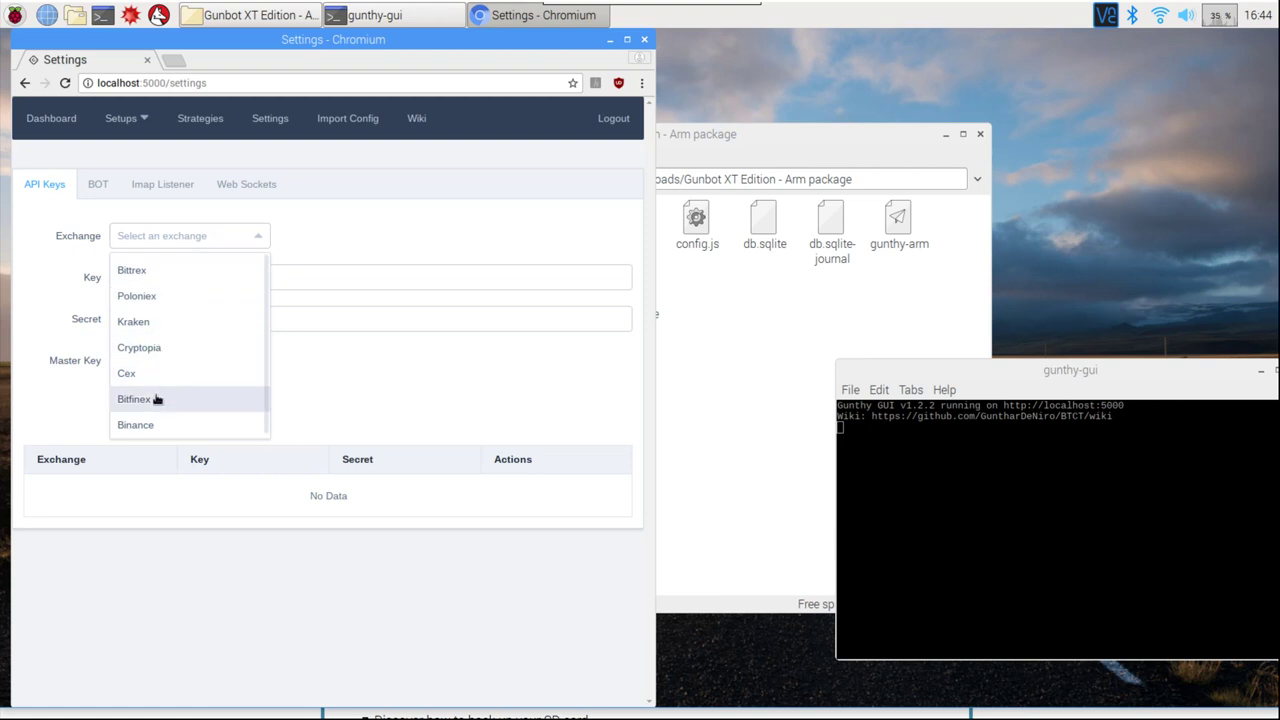
left_click(422, 221)
left_click(127, 277)
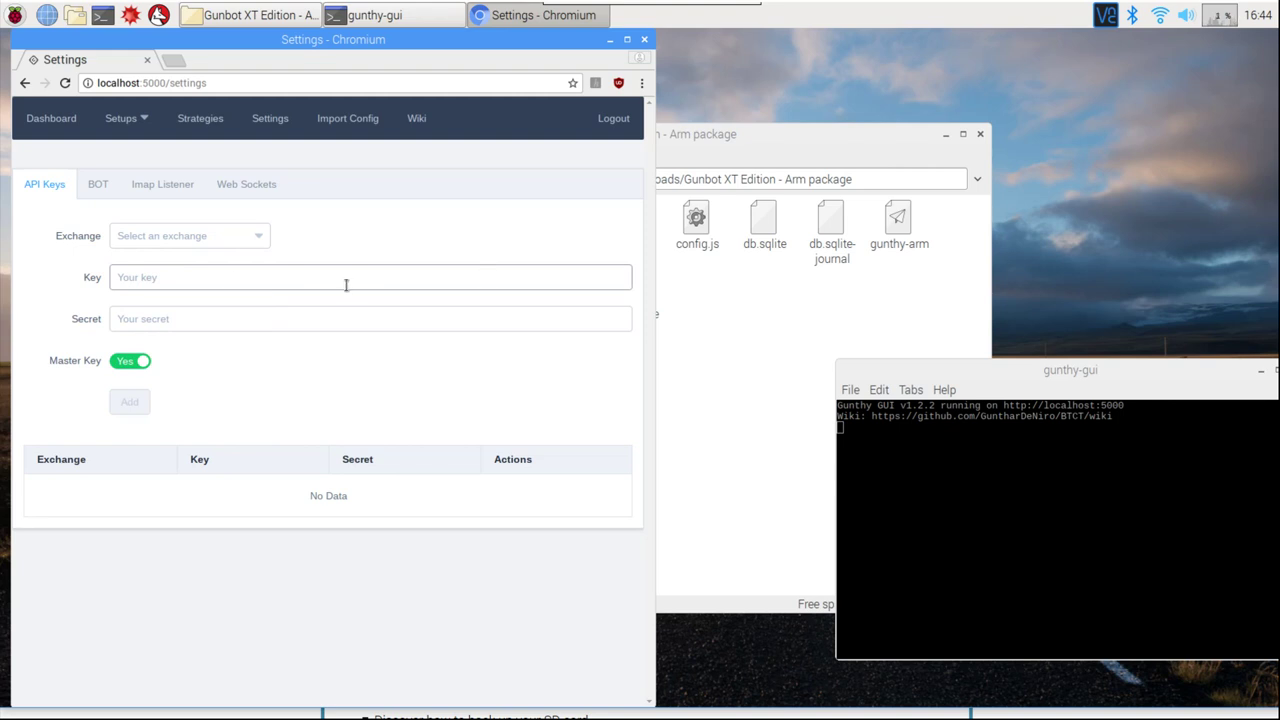
left_click(284, 314)
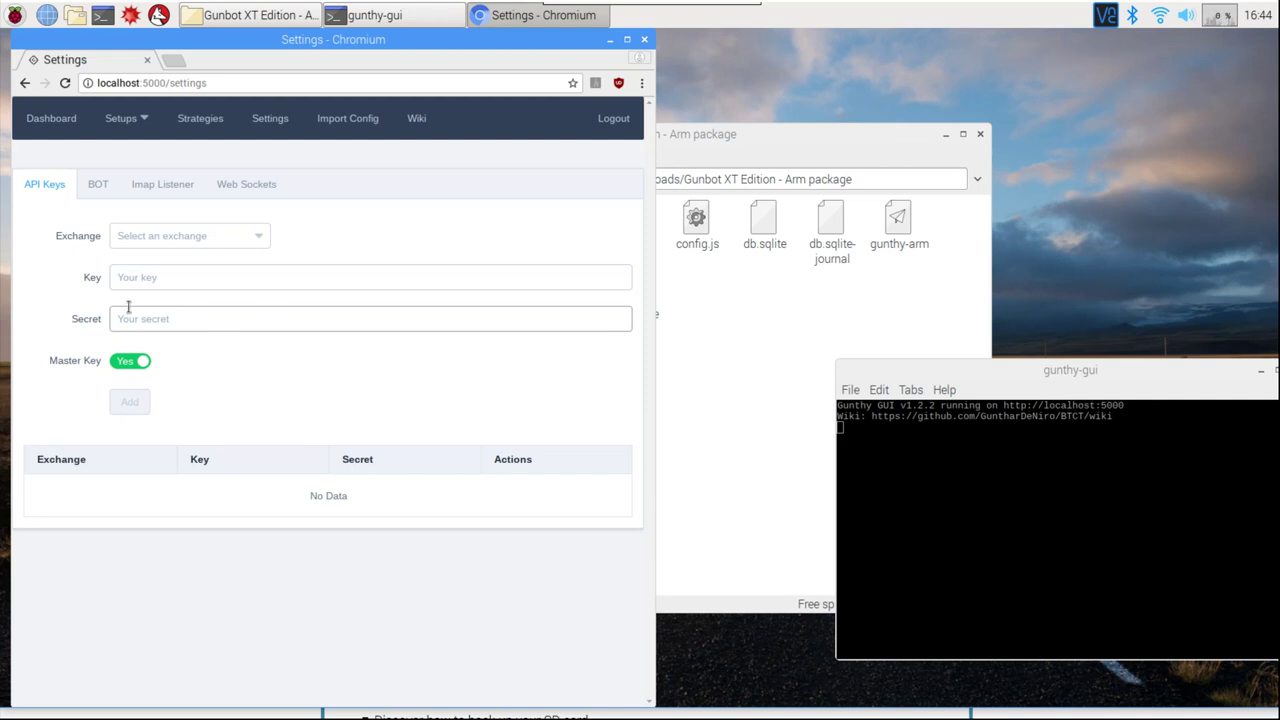
left_click(149, 394)
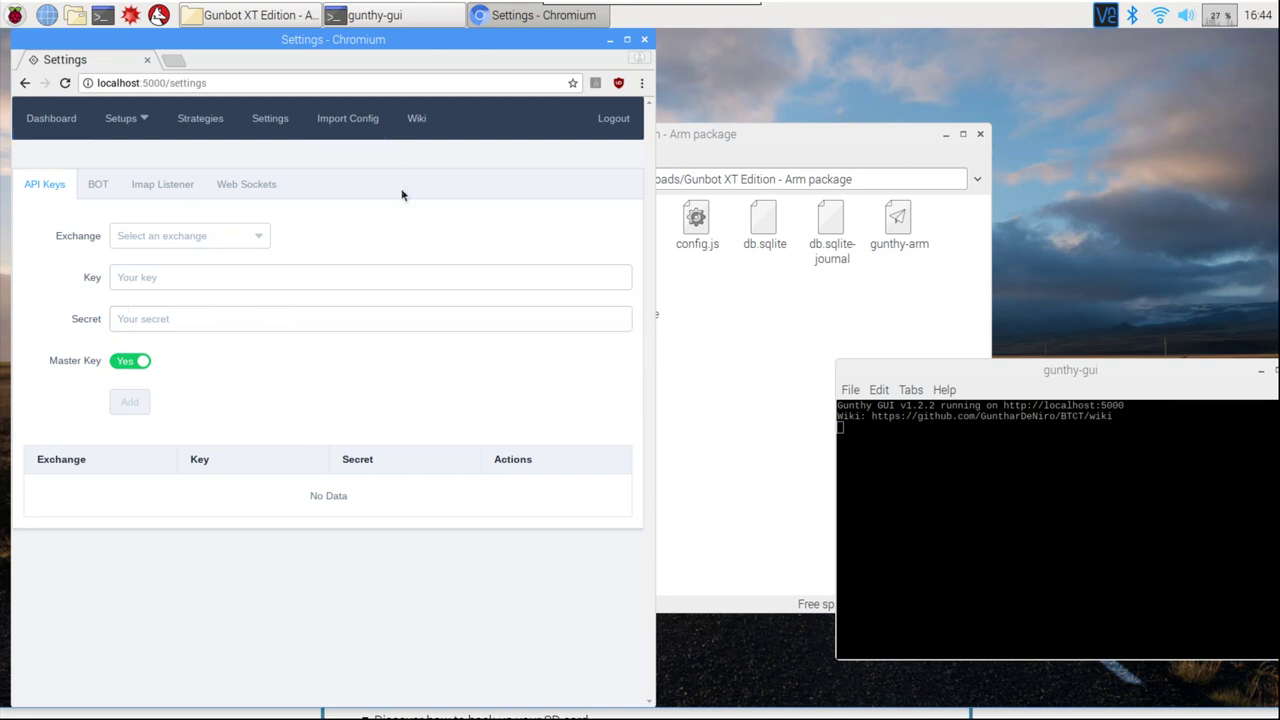